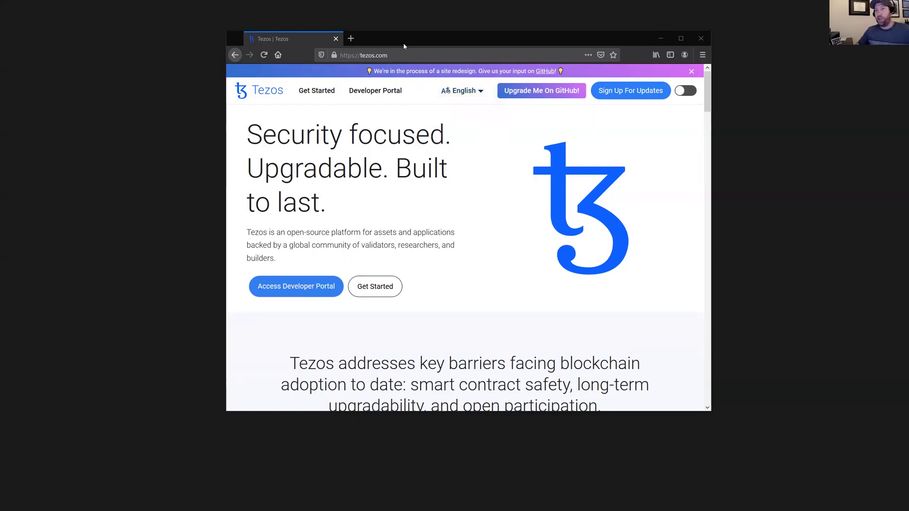
Maximize Firefox and go from Tezos Get Started to the Open a Wallet (Store & Use) page.
{"action": "scroll", "coordinate": [402, 243], "scroll_direction": "down", "scroll_amount": 5}
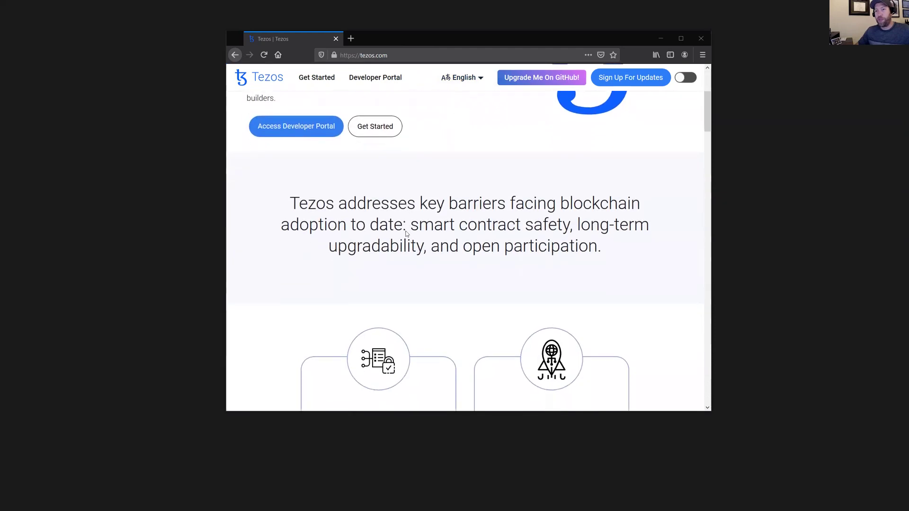
{"action": "double_click", "coordinate": [411, 39]}
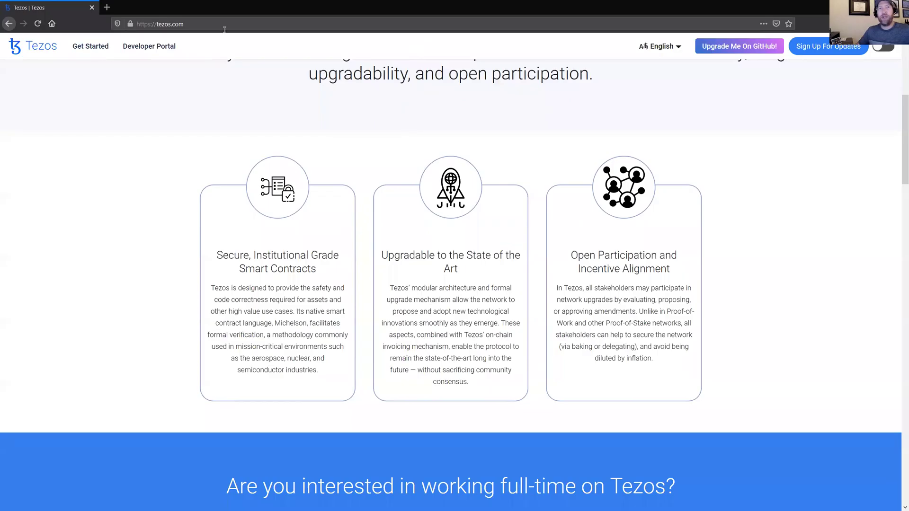
{"action": "scroll", "coordinate": [439, 201], "scroll_direction": "up", "scroll_amount": 5}
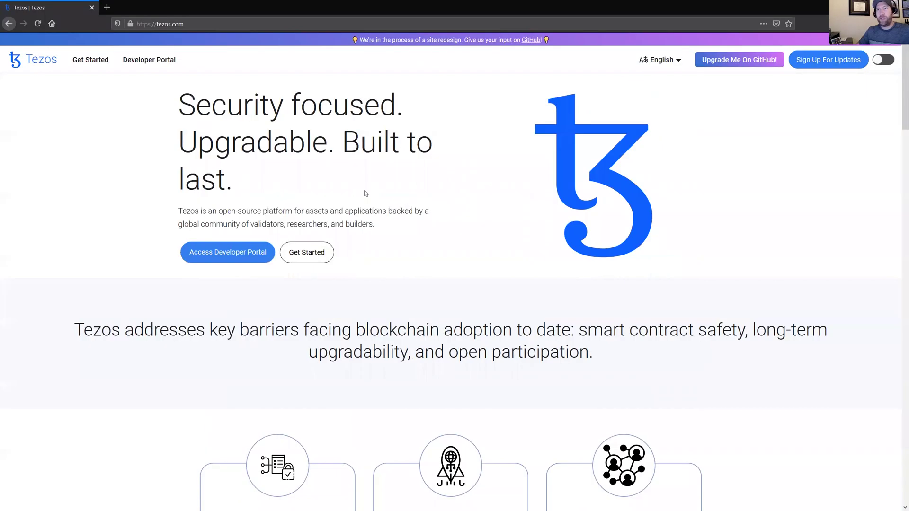
{"action": "left_click", "coordinate": [101, 59]}
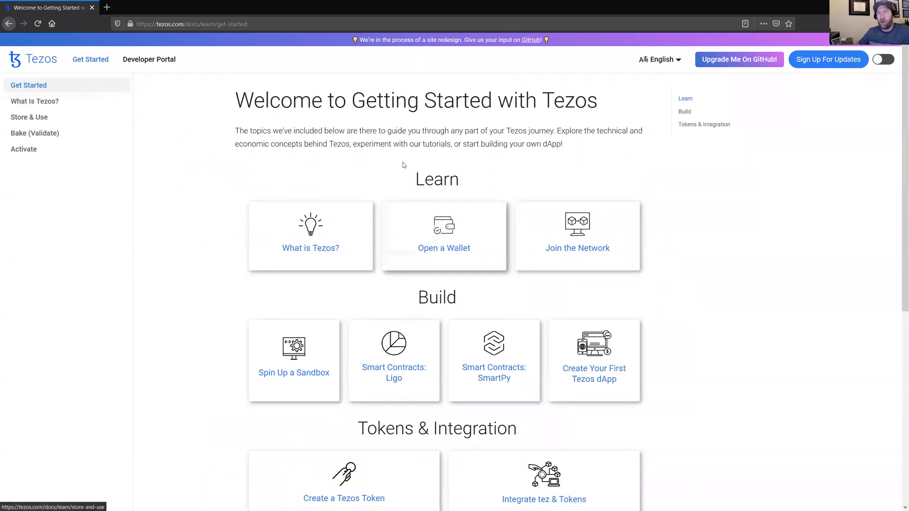
{"action": "left_click", "coordinate": [445, 232]}
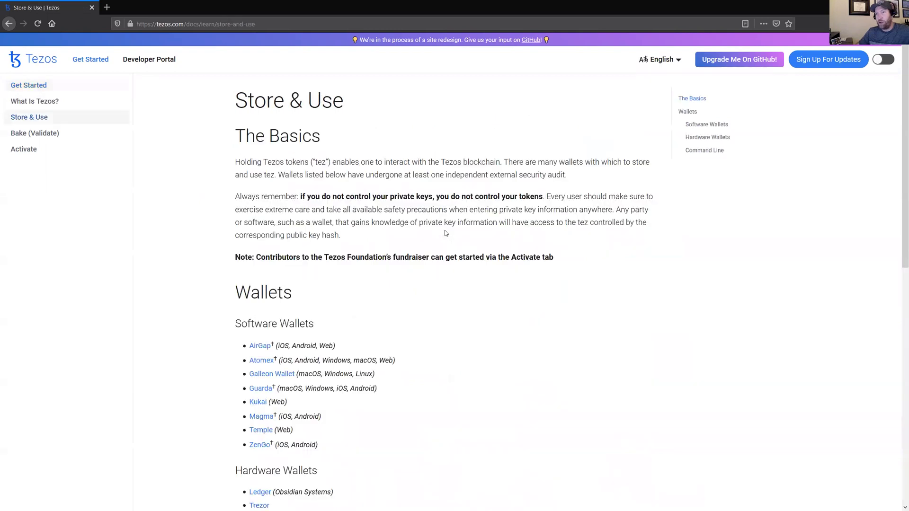
{"action": "scroll", "coordinate": [419, 294], "scroll_direction": "down", "scroll_amount": 1}
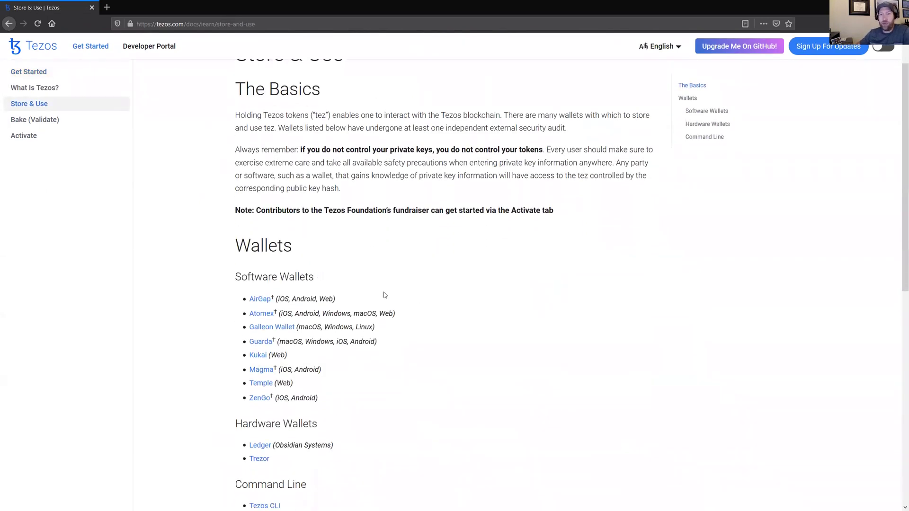
{"action": "scroll", "coordinate": [384, 295], "scroll_direction": "down", "scroll_amount": 1}
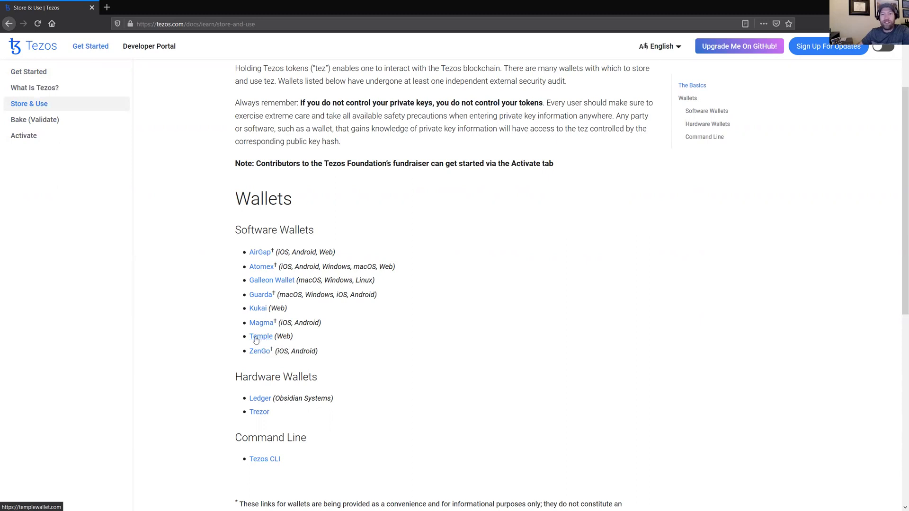
In a new tab, Google 'temple wallet' and open the templewallet.com result.
{"action": "left_click", "coordinate": [107, 8]}
{"action": "type", "text": "google.com/"}
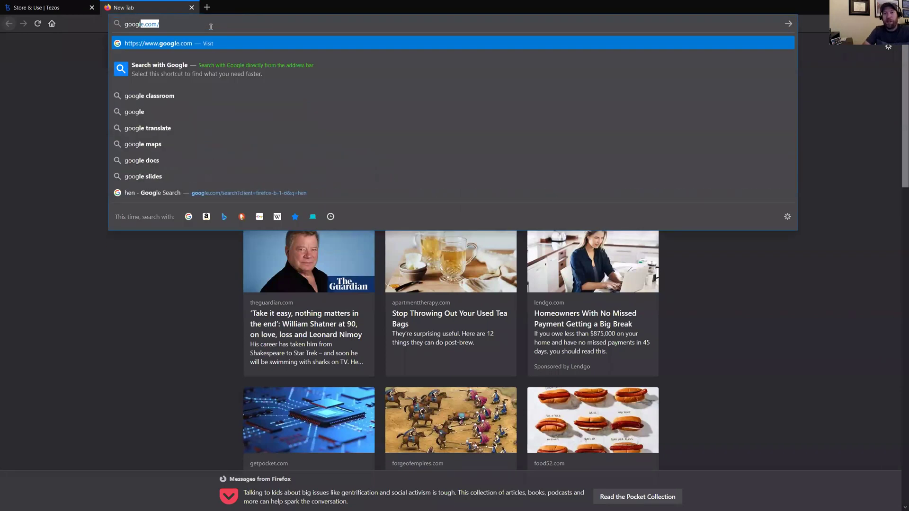
{"action": "key", "text": "Return"}
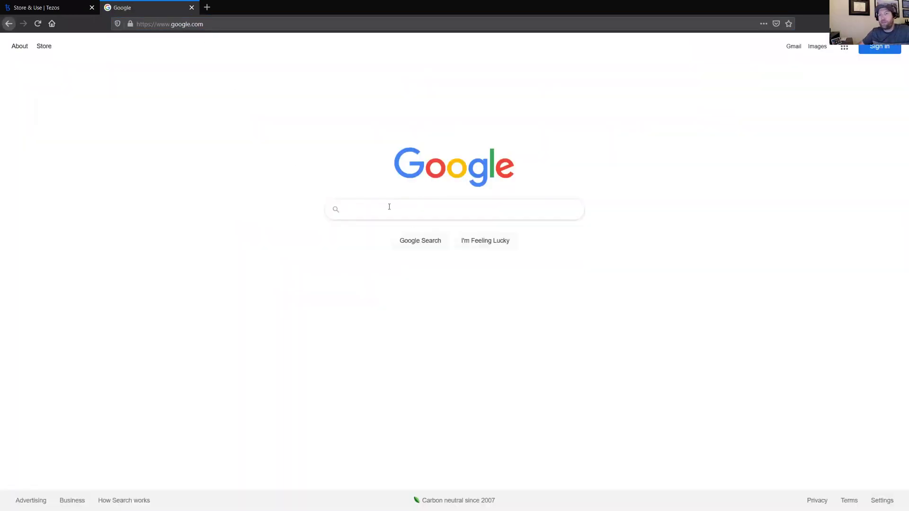
{"action": "left_click", "coordinate": [389, 206]}
{"action": "type", "text": "tezo"}
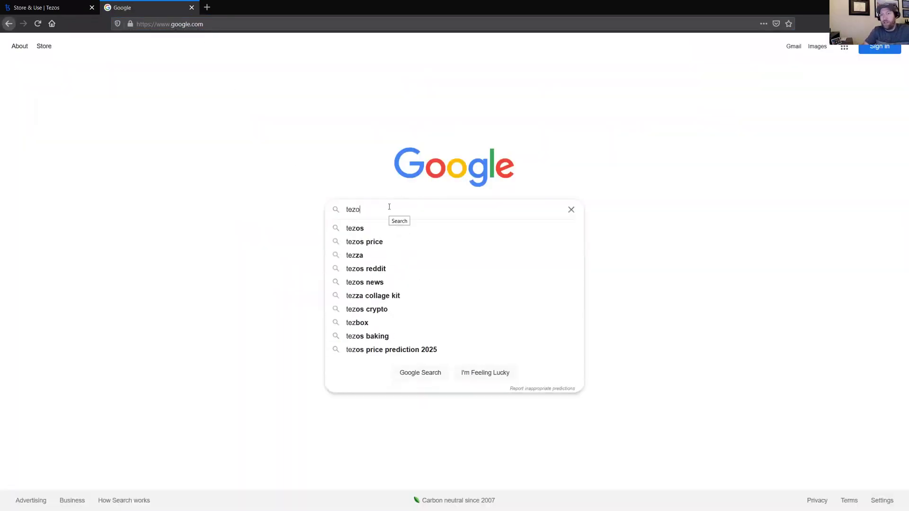
{"action": "key", "text": "BackSpace"}
{"action": "key", "text": "BackSpace"}
{"action": "type", "text": "mple wl"}
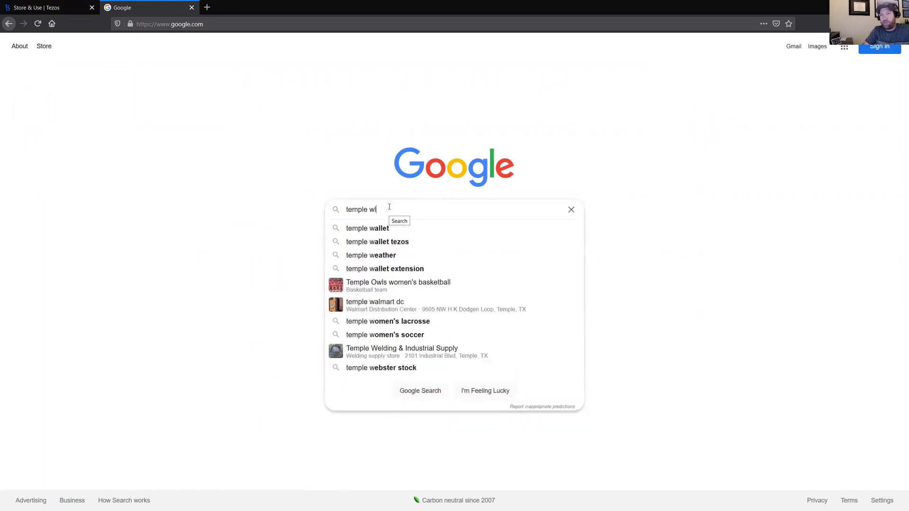
{"action": "key", "text": "BackSpace"}
{"action": "type", "text": "allet"}
{"action": "key", "text": "Return"}
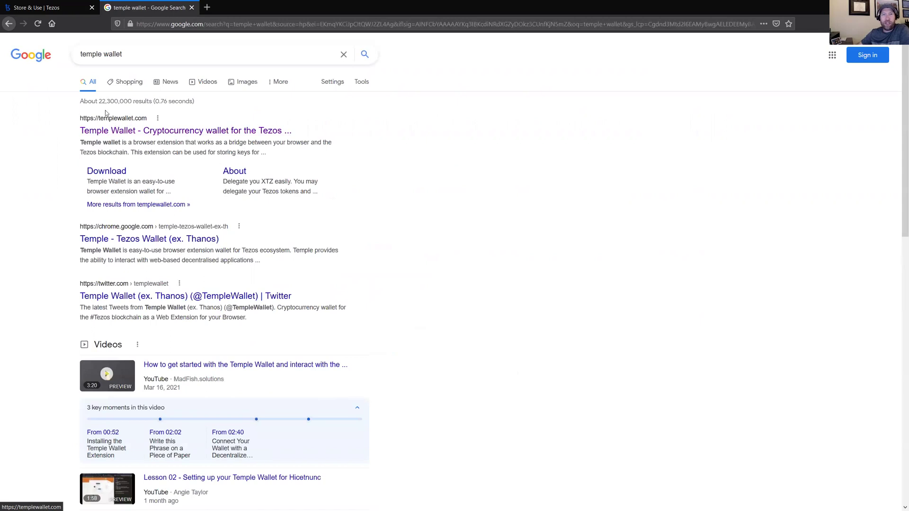
{"action": "left_click", "coordinate": [128, 132]}
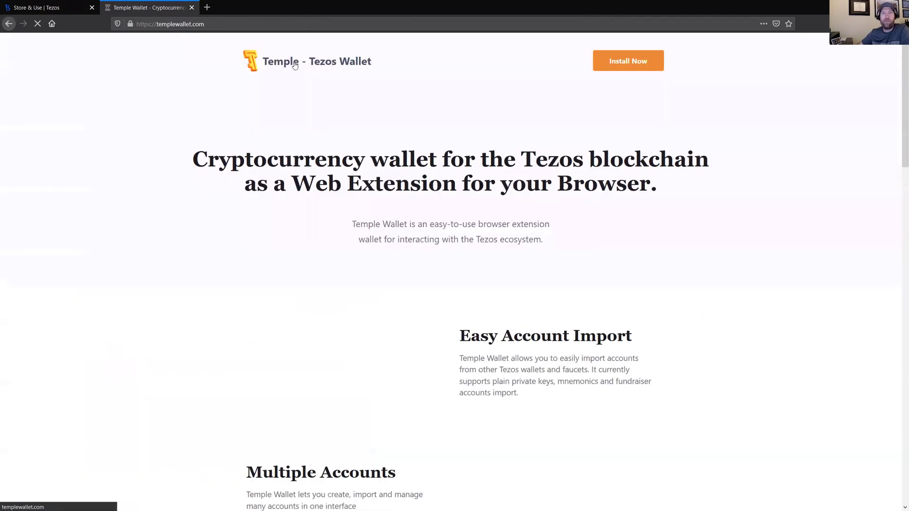
Check templewallet.com's connection security, then follow Install Now to the Firefox add-on listing.
{"action": "left_click", "coordinate": [130, 24]}
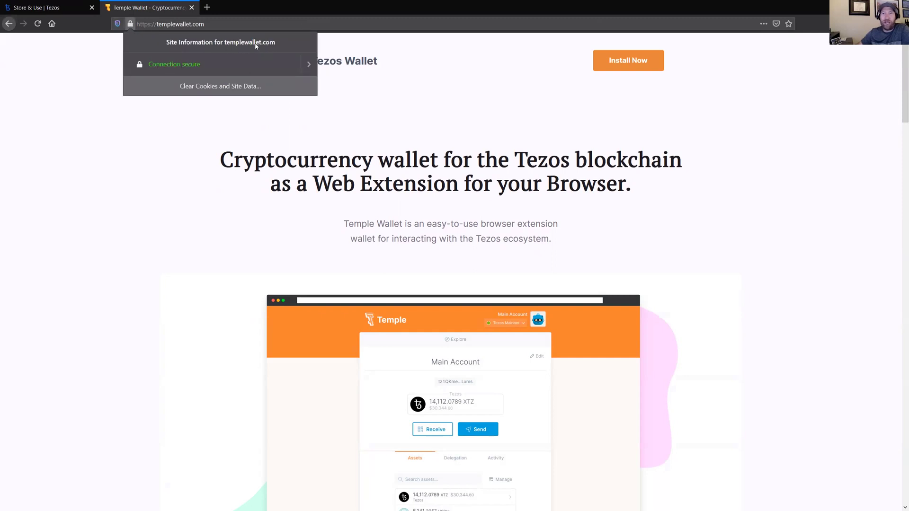
{"action": "left_click", "coordinate": [362, 125]}
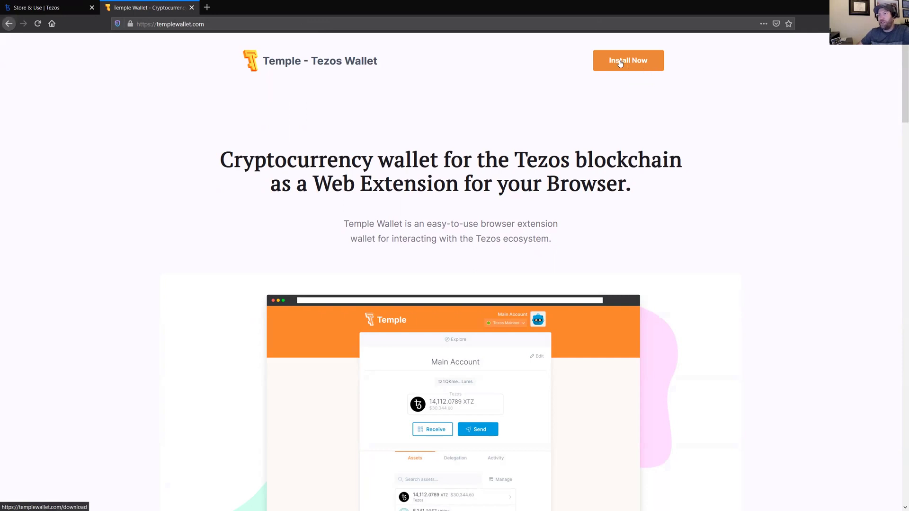
{"action": "left_click", "coordinate": [620, 64]}
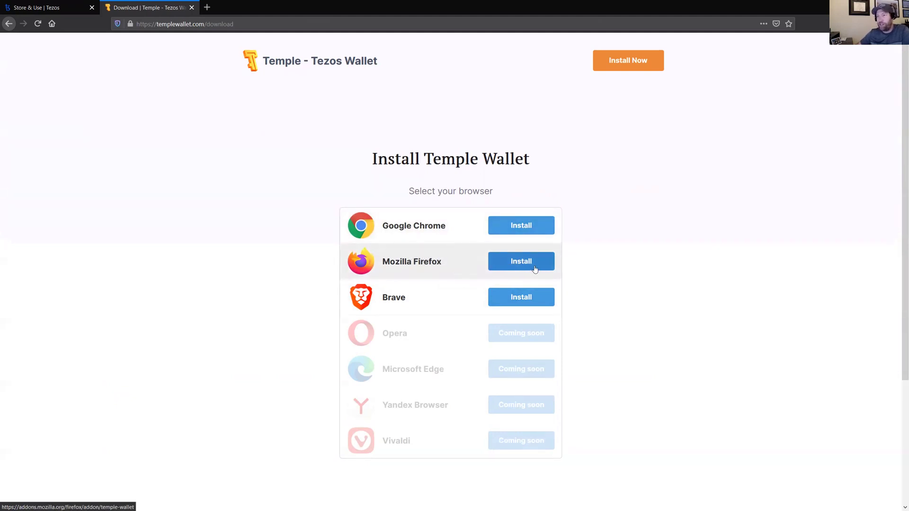
{"action": "left_click", "coordinate": [519, 262]}
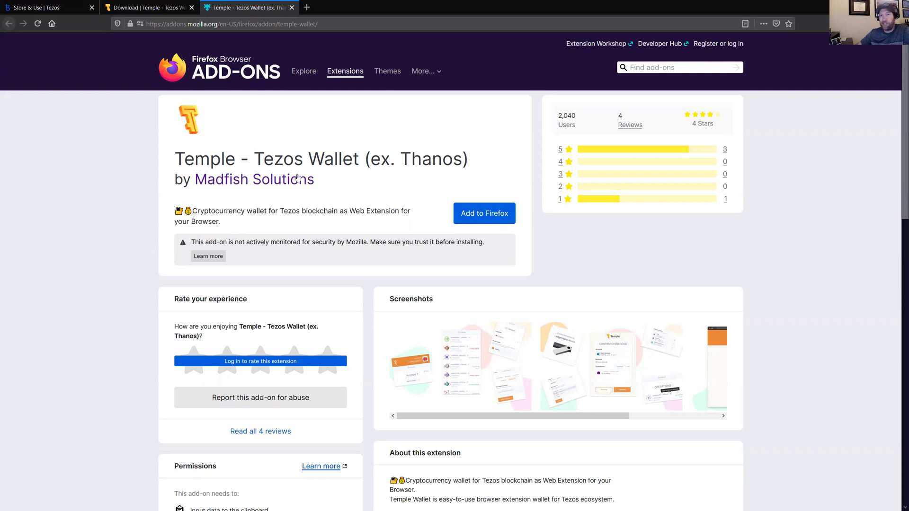
Add Temple - Tezos Wallet to Firefox, granting its permissions and dismissing the added notice.
{"action": "left_click", "coordinate": [479, 214]}
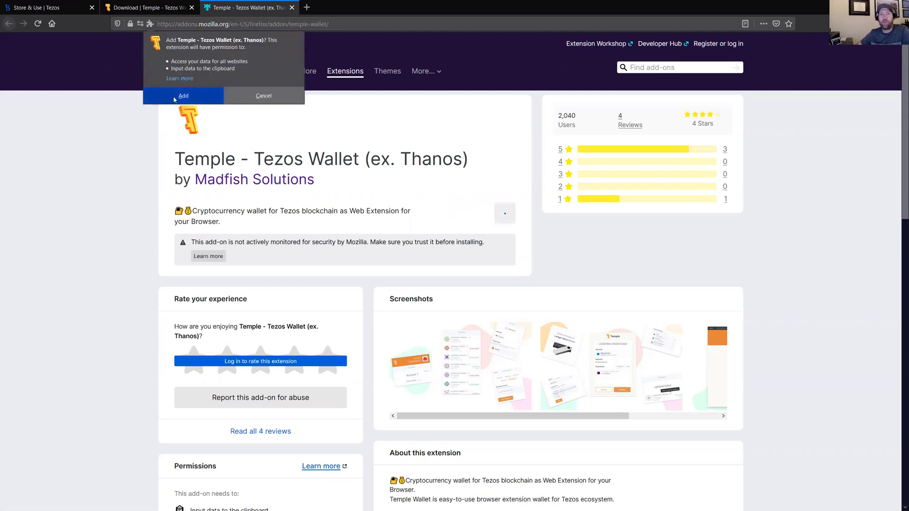
{"action": "left_click", "coordinate": [180, 96]}
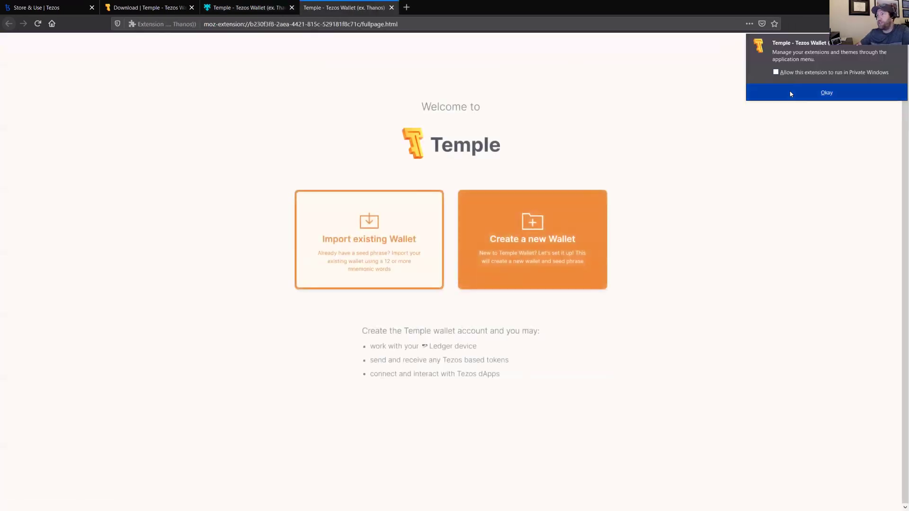
{"action": "left_click", "coordinate": [820, 94]}
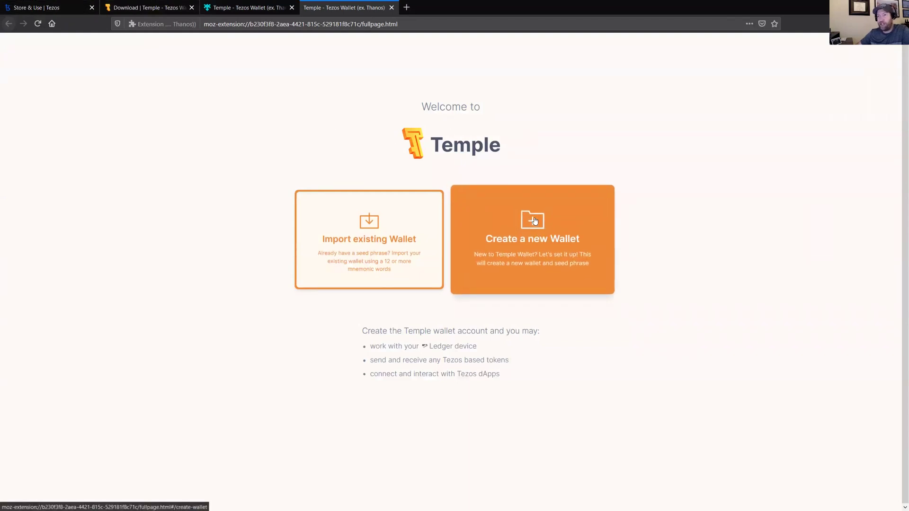
Create a new Temple wallet, entering and repeating a password with the terms accepted.
{"action": "left_click", "coordinate": [539, 229]}
{"action": "left_click", "coordinate": [391, 175]}
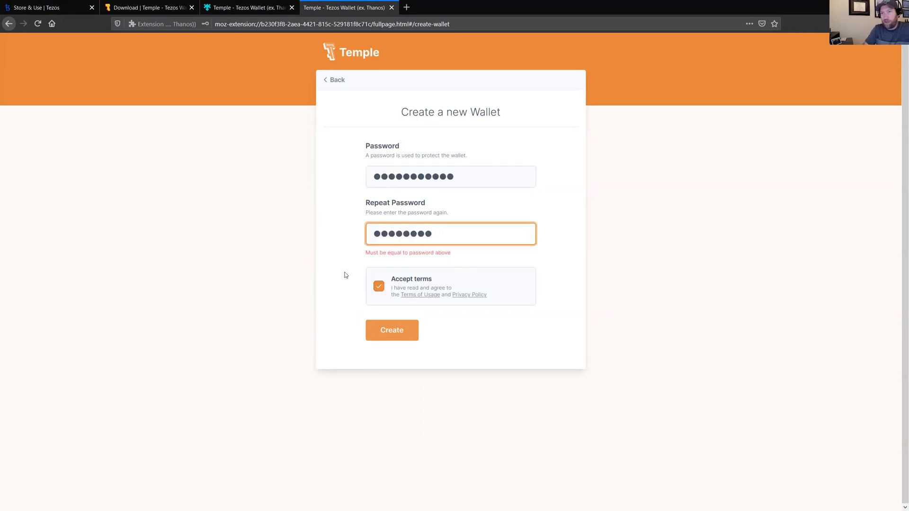
{"action": "type", "text": "***"}
{"action": "key", "text": "Return"}
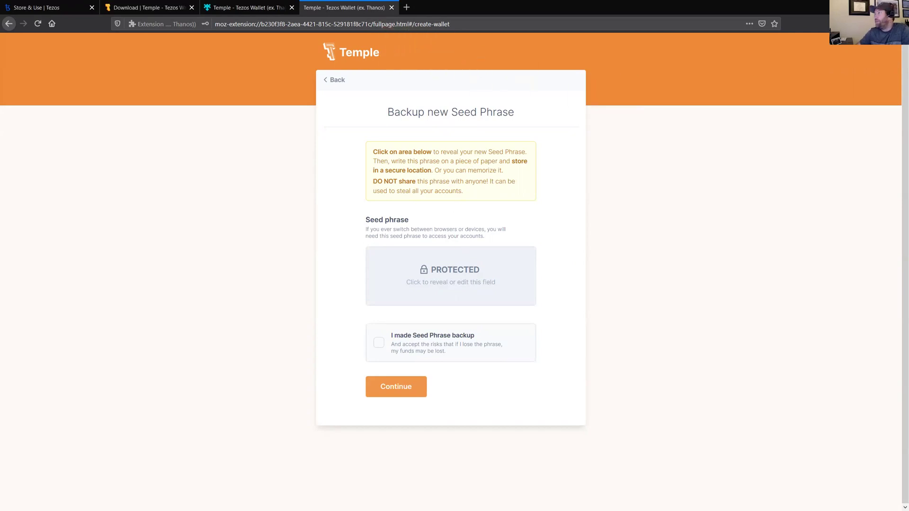
Confirm the seed phrase backup was made and continue to Account 1.
{"action": "middle_click", "coordinate": [326, 8]}
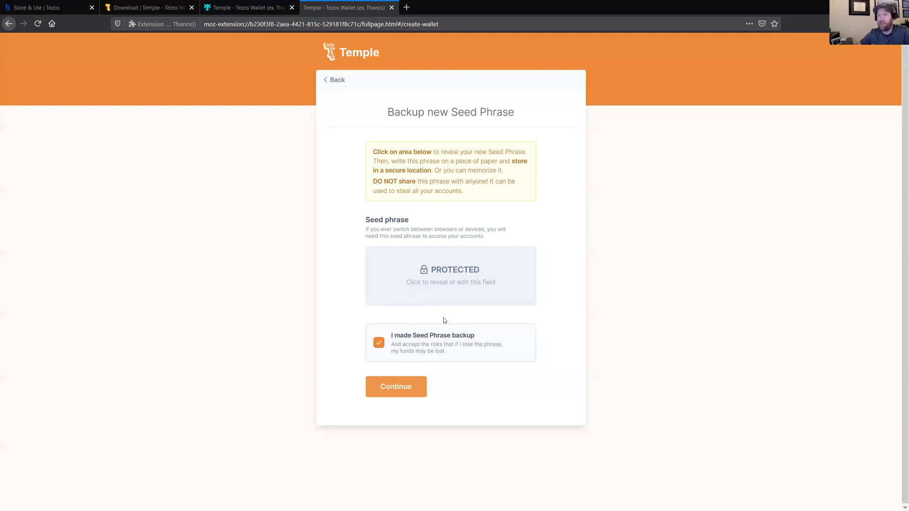
{"action": "left_click", "coordinate": [395, 389]}
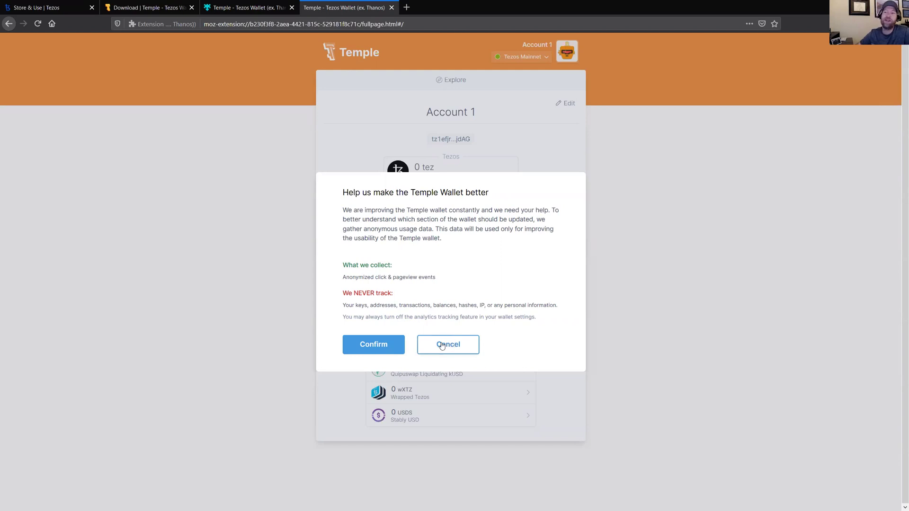
Cancel the 'Help us make the Temple Wallet better' usage-data prompt.
{"action": "left_click", "coordinate": [442, 346]}
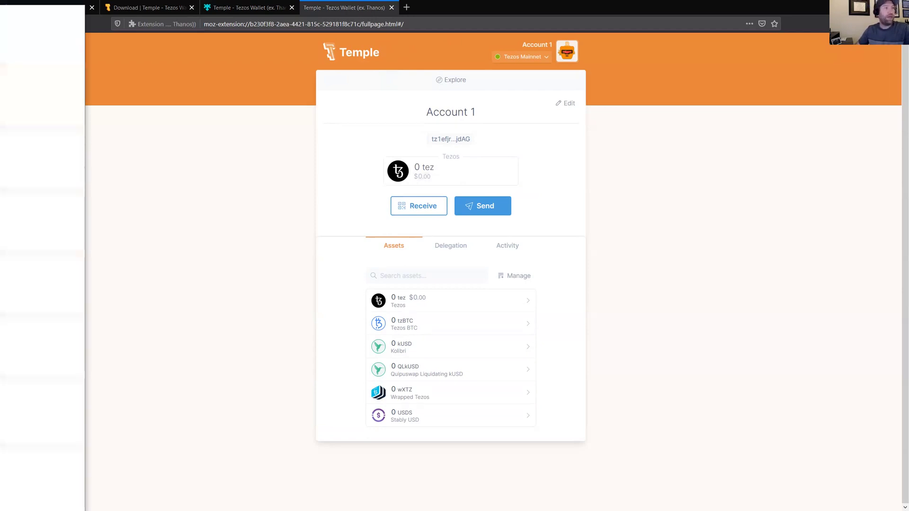
Snap Temple Wallet to the right half and Coinbase's Tezos page to the left half.
{"action": "key", "text": "alt+Tab"}
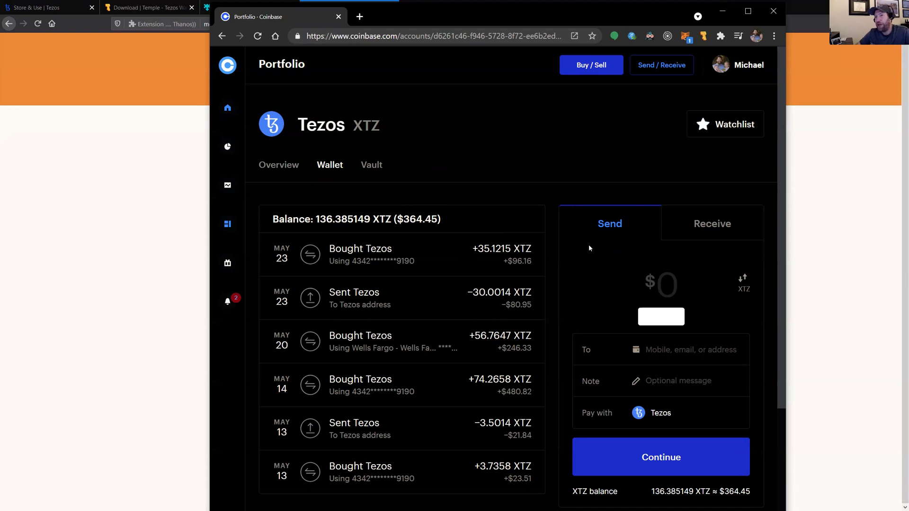
{"action": "left_click_drag", "start_coordinate": [510, 18], "coordinate": [305, 17]}
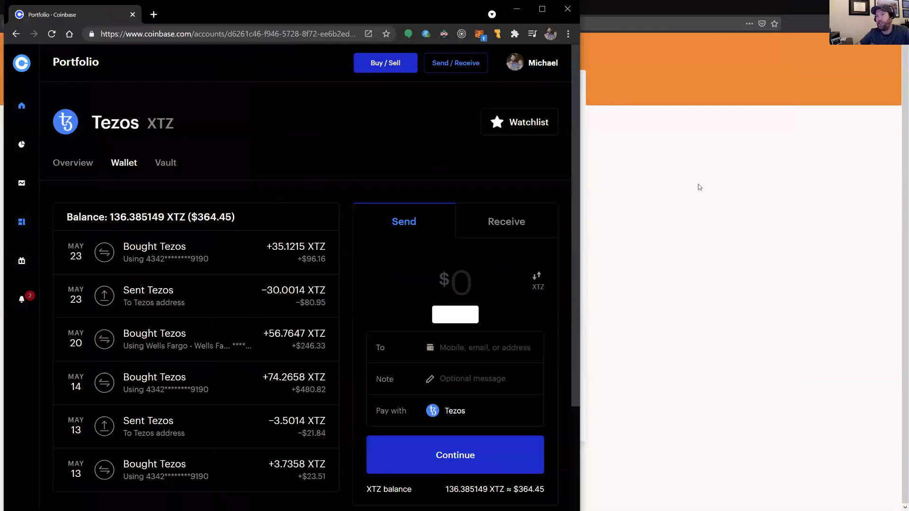
{"action": "left_click", "coordinate": [644, 9]}
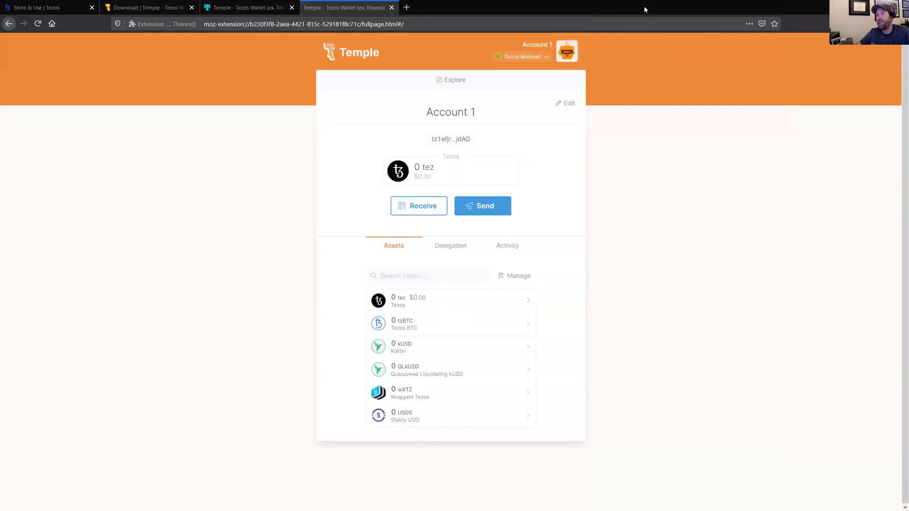
{"action": "key", "text": "super+Right"}
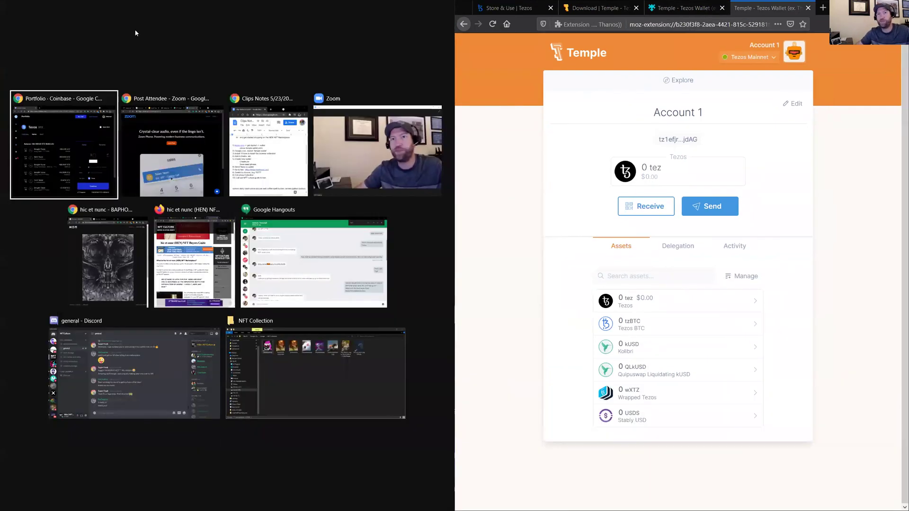
{"action": "key", "text": "Return"}
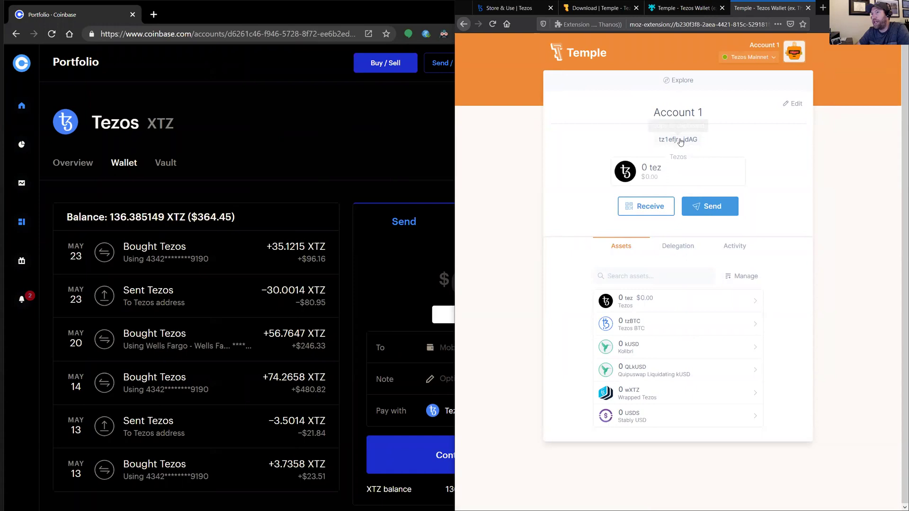
Fill Coinbase's Send form with the pasted Temple address, 30 XTZ and note HEN, then continue to review.
{"action": "left_click", "coordinate": [407, 247]}
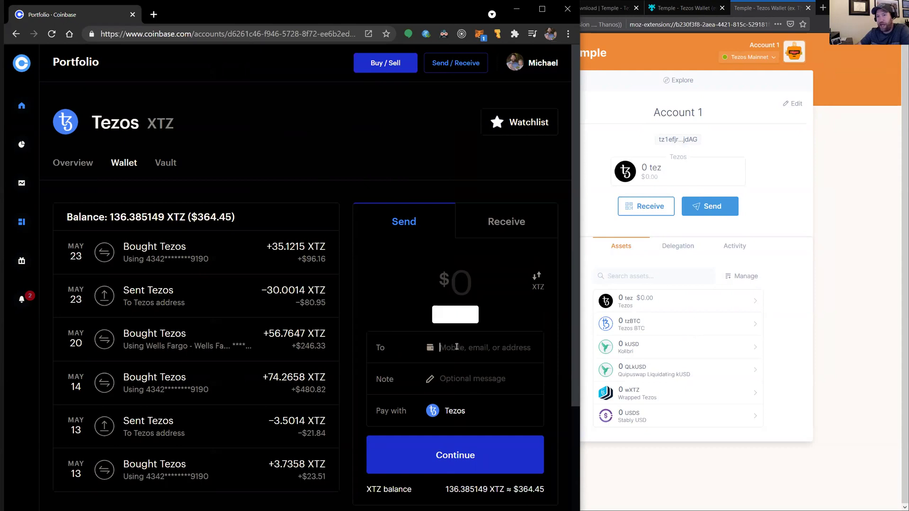
{"action": "right_click", "coordinate": [457, 346]}
{"action": "left_click", "coordinate": [483, 242]}
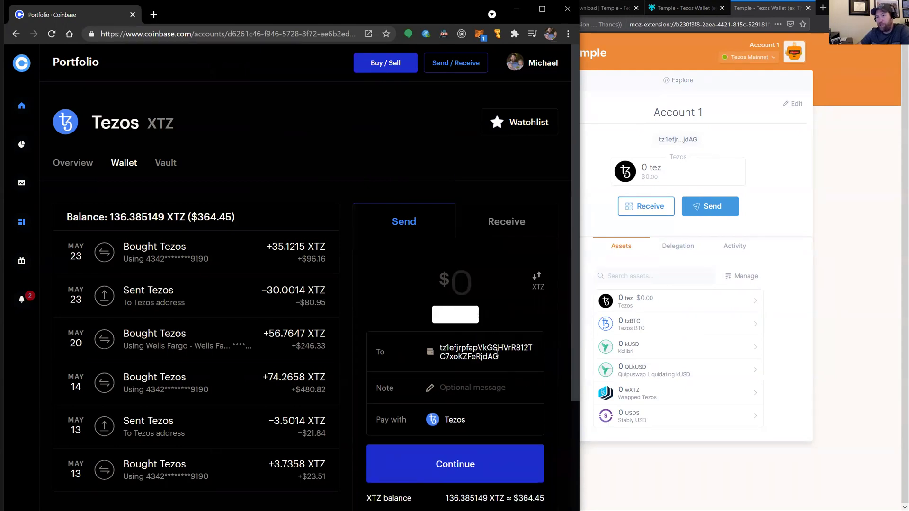
{"action": "left_click", "coordinate": [463, 281]}
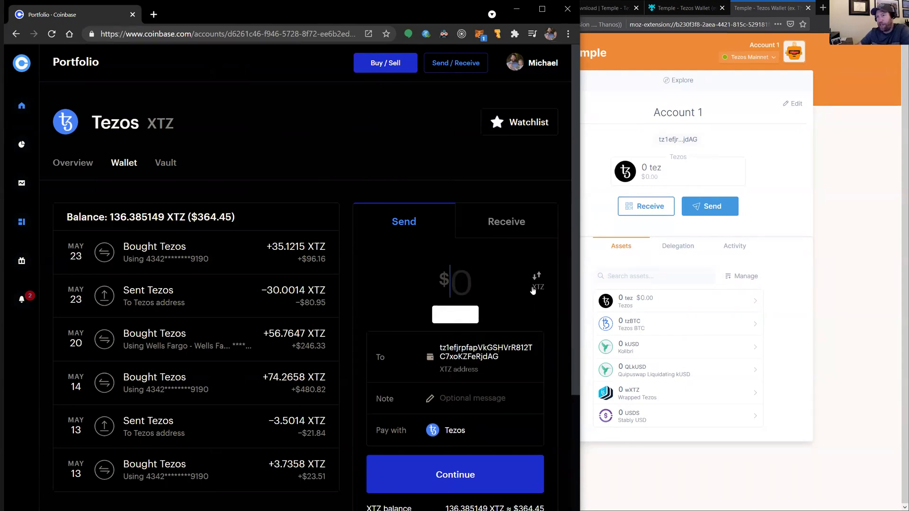
{"action": "left_click", "coordinate": [537, 284]}
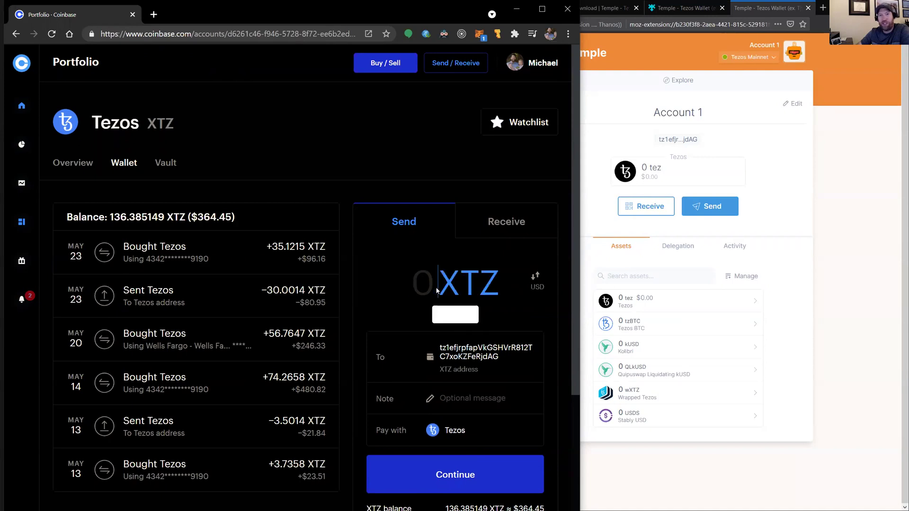
{"action": "type", "text": "30"}
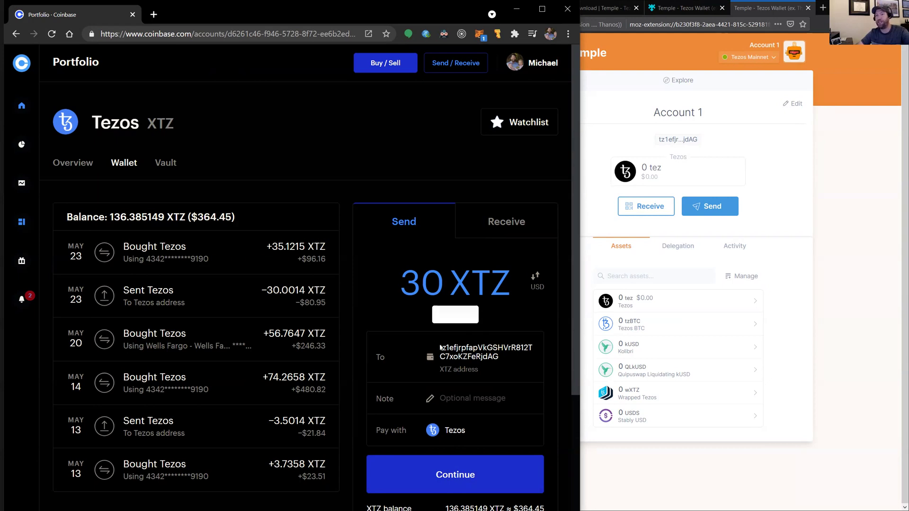
{"action": "left_click", "coordinate": [466, 403]}
{"action": "type", "text": "HEN"}
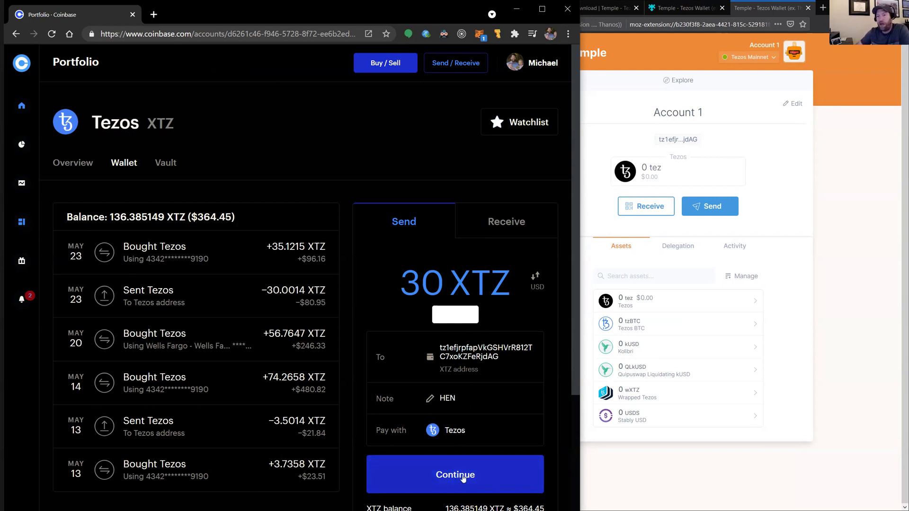
{"action": "left_click", "coordinate": [479, 474]}
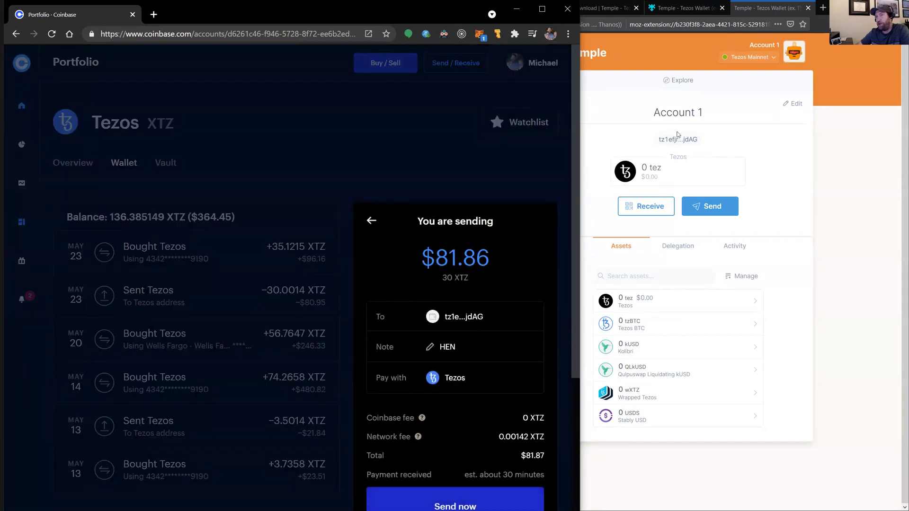
{"action": "scroll", "coordinate": [495, 309], "scroll_direction": "down", "scroll_amount": 2}
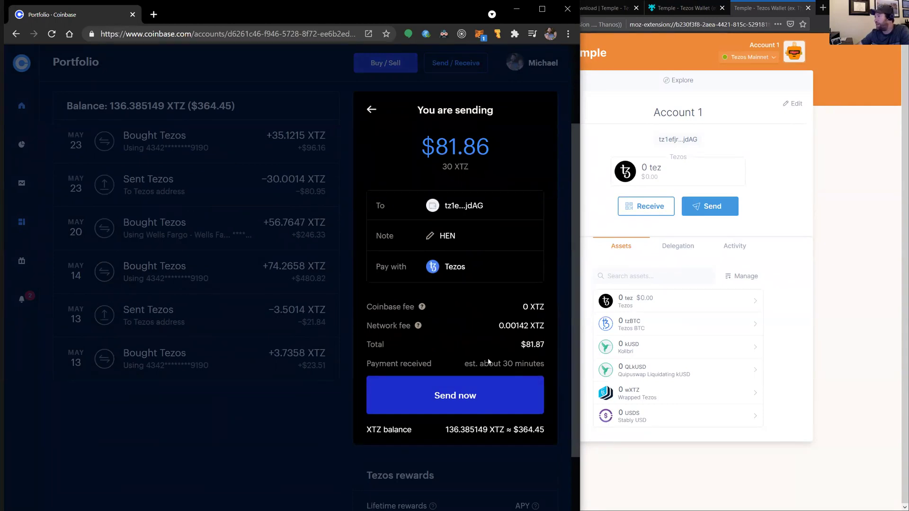
Send the 30 XTZ, confirming with the 2-step verification code.
{"action": "left_click", "coordinate": [457, 383]}
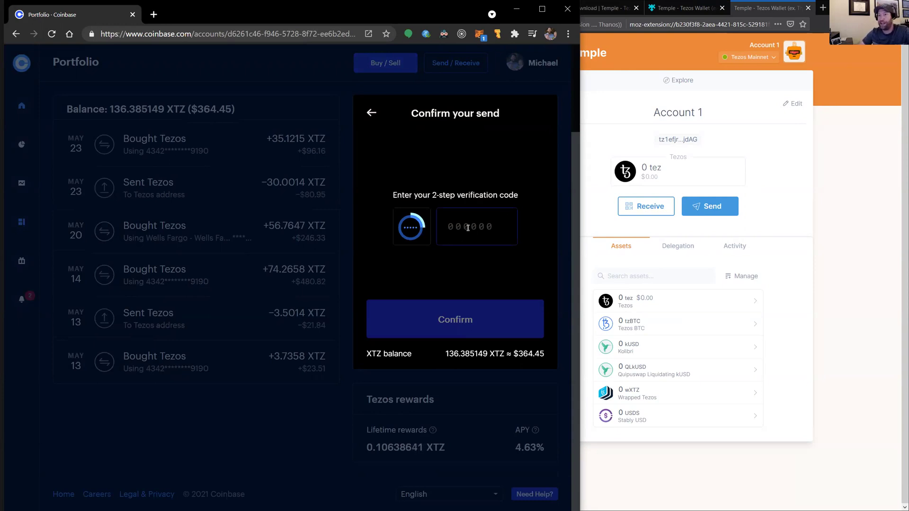
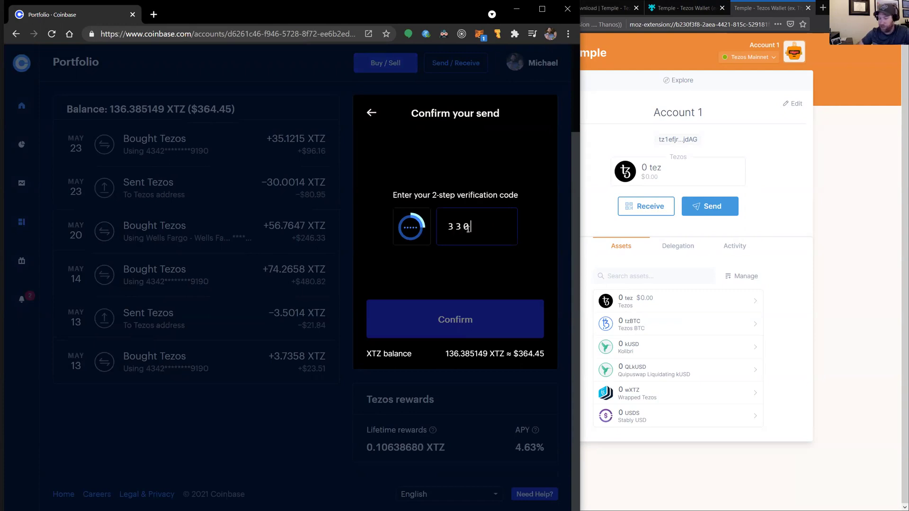
{"action": "left_click", "coordinate": [471, 315]}
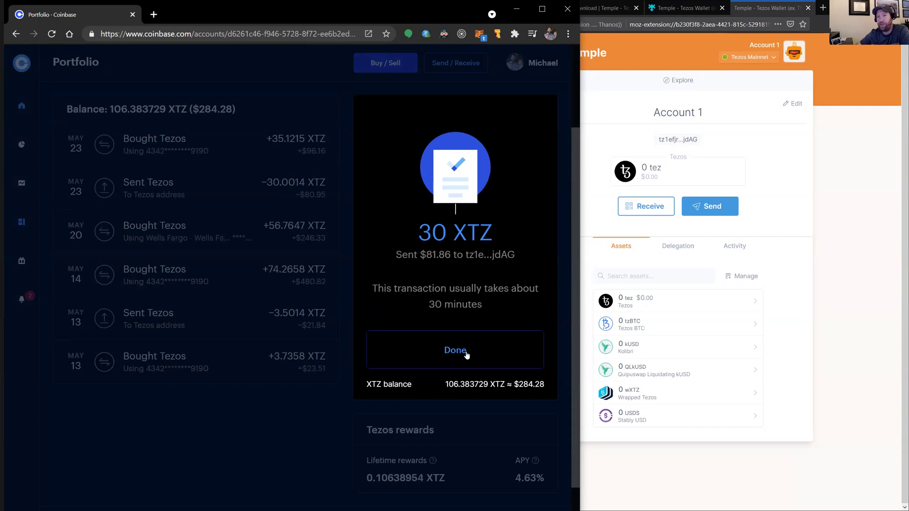
Hide the Coinbase window, maximize the Temple Wallet window, and copy the account address.
{"action": "left_click", "coordinate": [516, 8]}
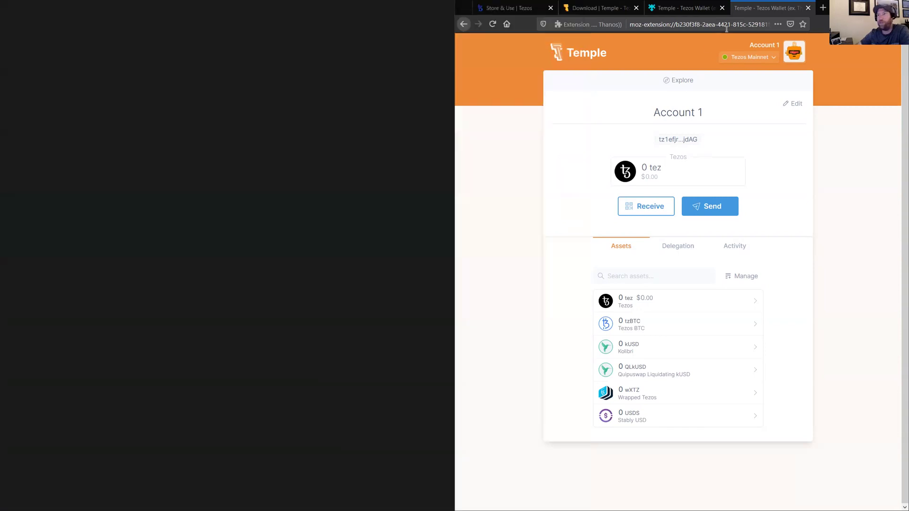
{"action": "double_click", "coordinate": [821, 16]}
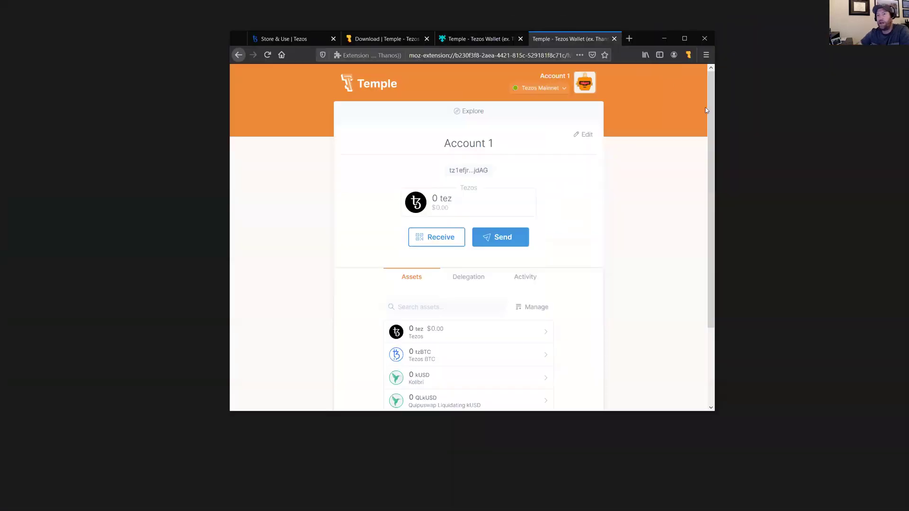
{"action": "double_click", "coordinate": [645, 36]}
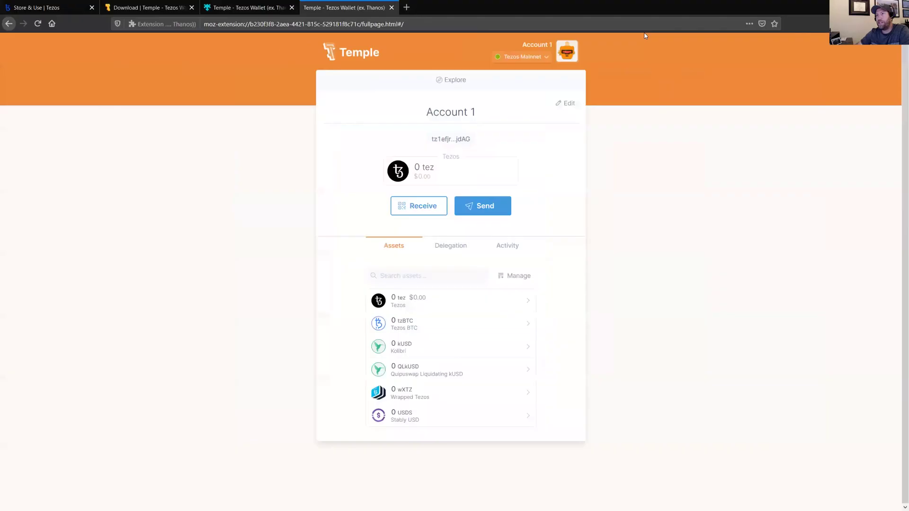
{"action": "left_click", "coordinate": [450, 138]}
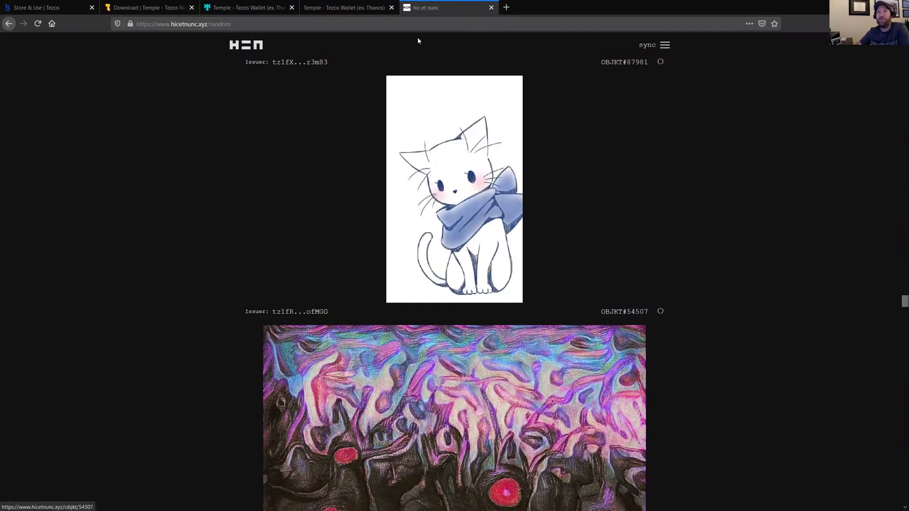
Place the Temple tab after hic et nunc, then sync and choose Temple Wallet in the Beacon dialog.
{"action": "left_click_drag", "start_coordinate": [353, 12], "coordinate": [526, 10]}
{"action": "key", "text": "ctrl+Page_Up"}
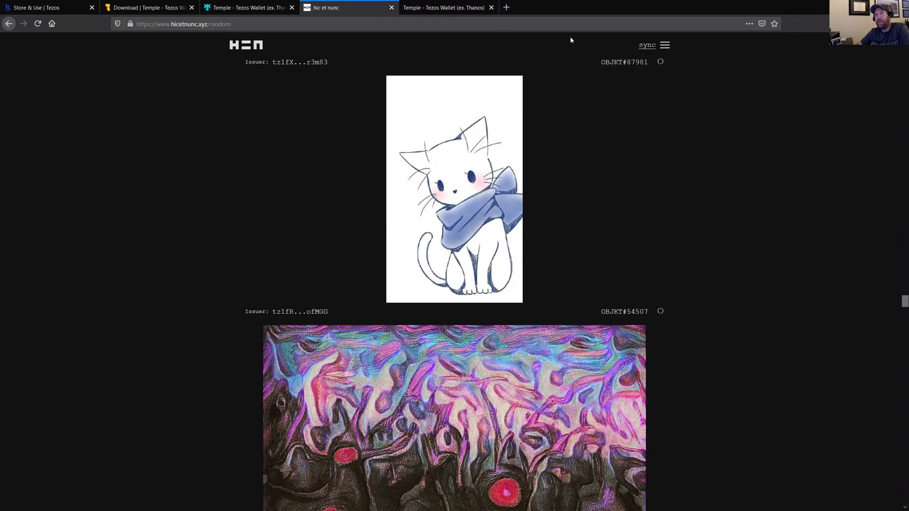
{"action": "left_click", "coordinate": [416, 7]}
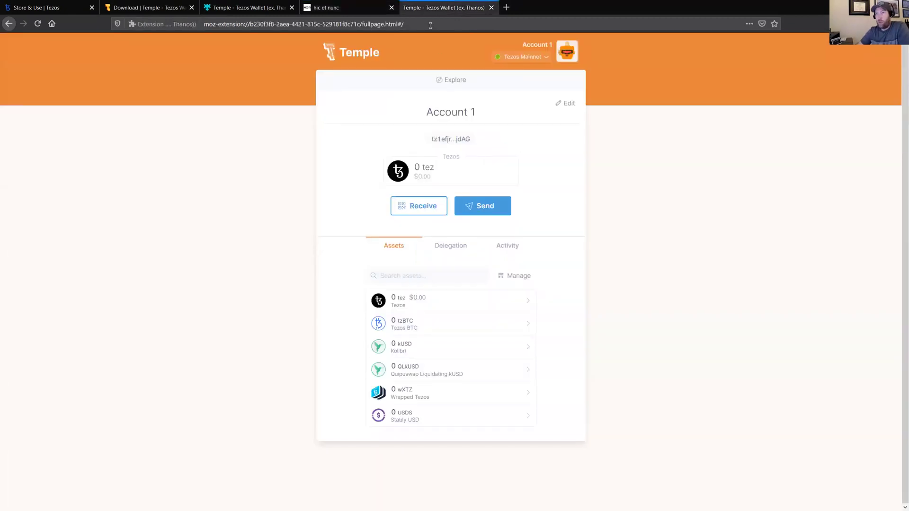
{"action": "left_click", "coordinate": [356, 10]}
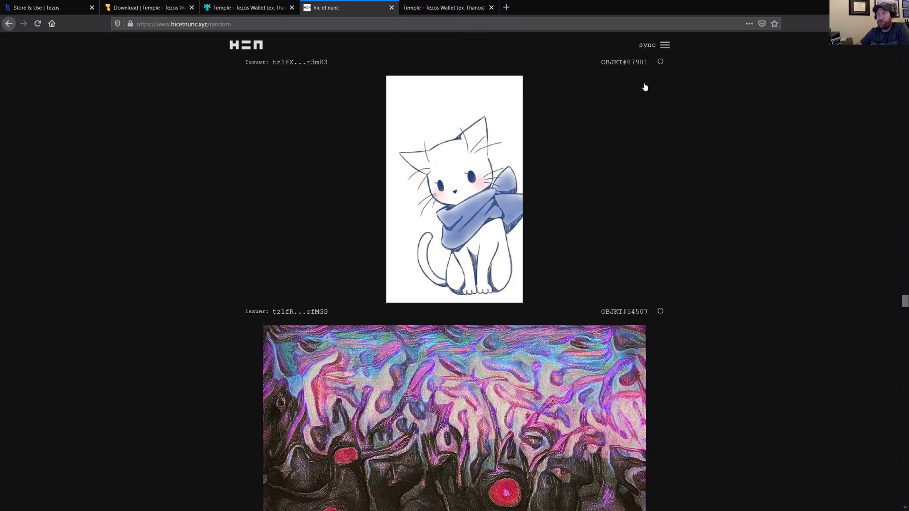
{"action": "left_click", "coordinate": [646, 47]}
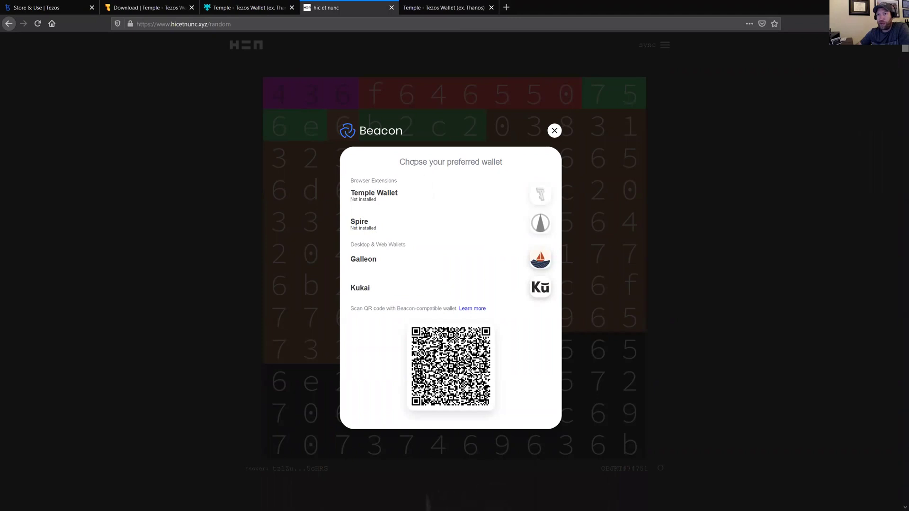
{"action": "left_click", "coordinate": [370, 195]}
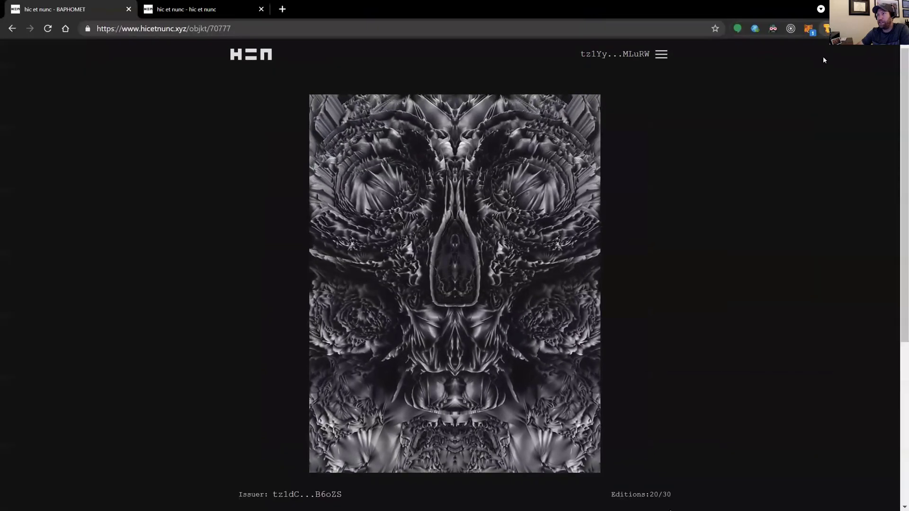
Check the wallet's 29.468753 tez balance, then scroll to OBJKT#70777's 'collect for 2 tez' button.
{"action": "left_click", "coordinate": [826, 28]}
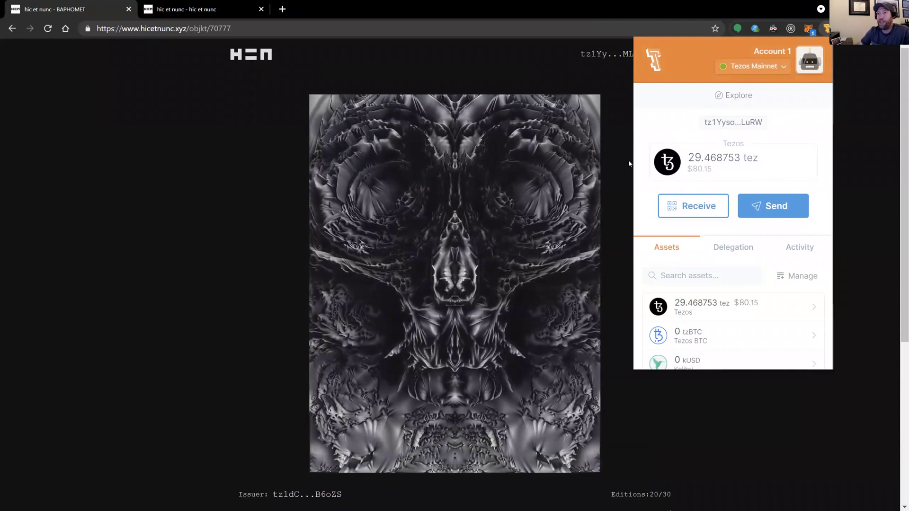
{"action": "left_click", "coordinate": [629, 162]}
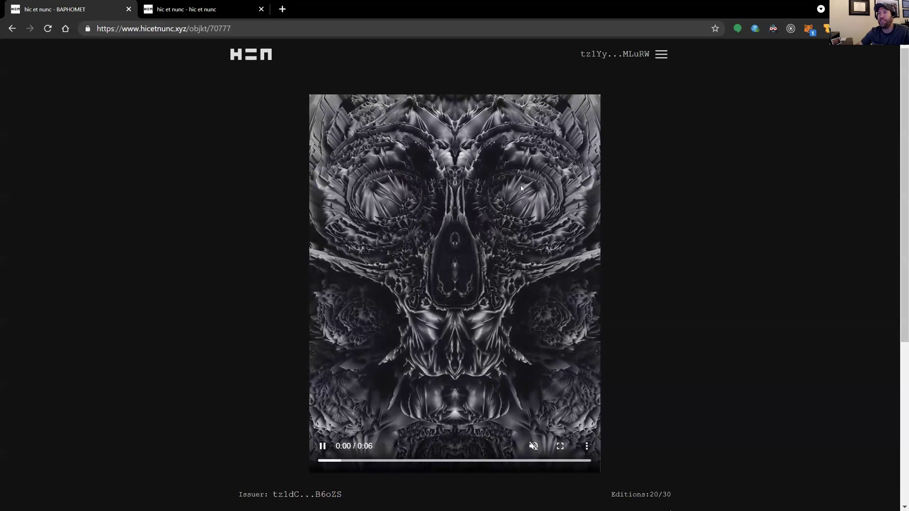
{"action": "scroll", "coordinate": [540, 199], "scroll_direction": "down", "scroll_amount": 2}
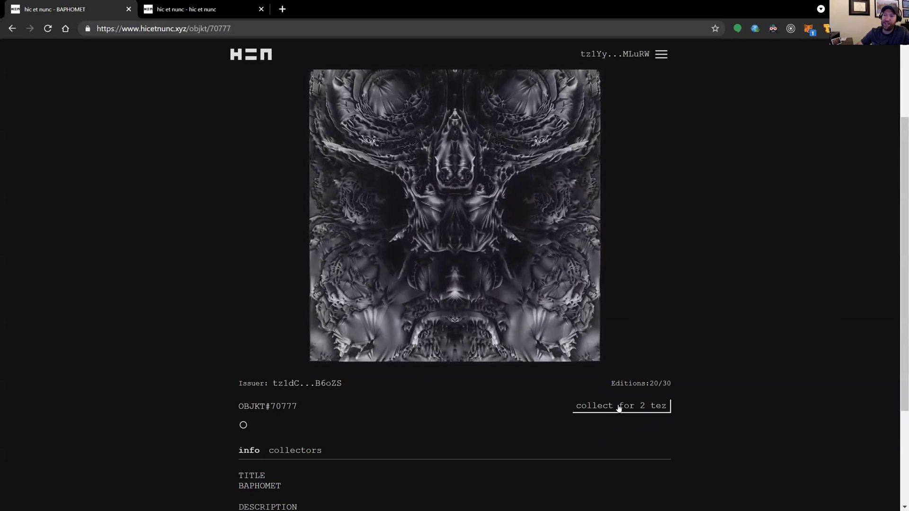
Collect OBJKT#70777 for 2 tez and confirm the operation in Temple Wallet.
{"action": "left_click", "coordinate": [618, 407]}
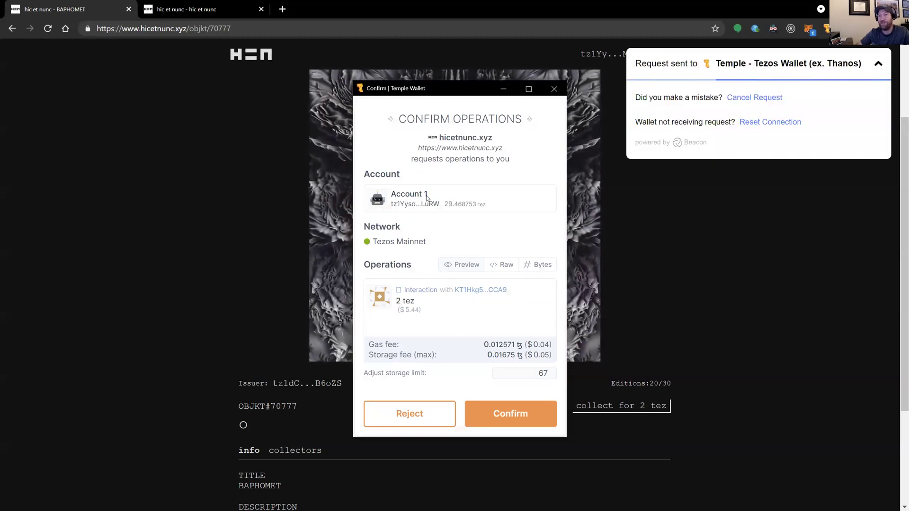
{"action": "left_click", "coordinate": [500, 418]}
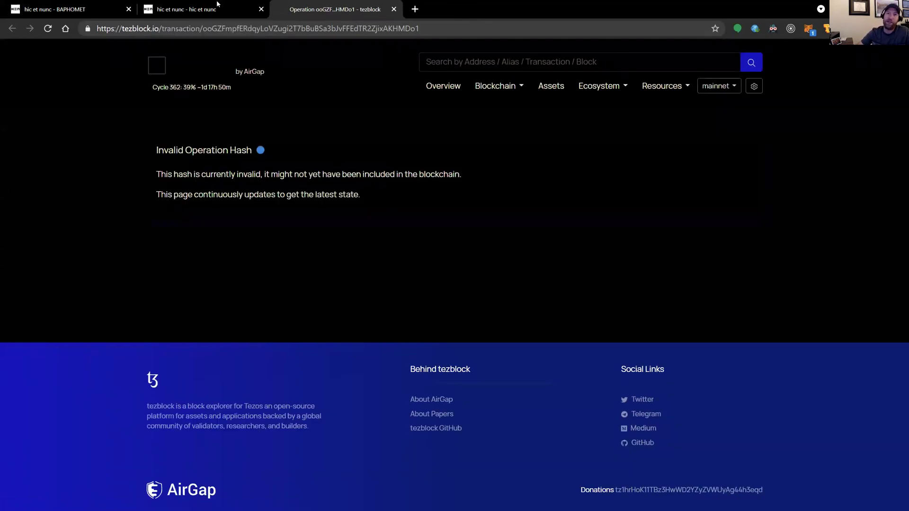
View the pending 2 tez operation on tezblock and in Temple, then restore the closed BAPHOMET tab.
{"action": "left_click", "coordinate": [189, 9]}
{"action": "left_click", "coordinate": [378, 9]}
{"action": "left_click", "coordinate": [824, 30]}
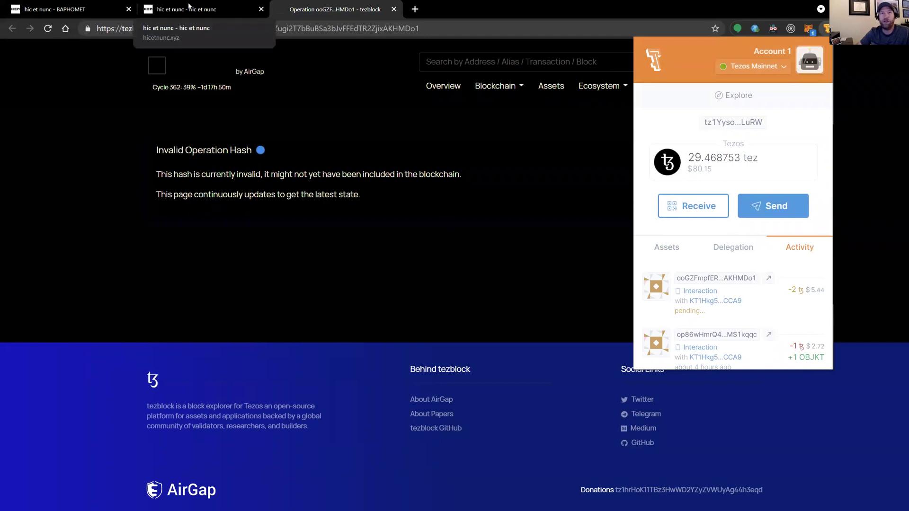
{"action": "left_click", "coordinate": [128, 9]}
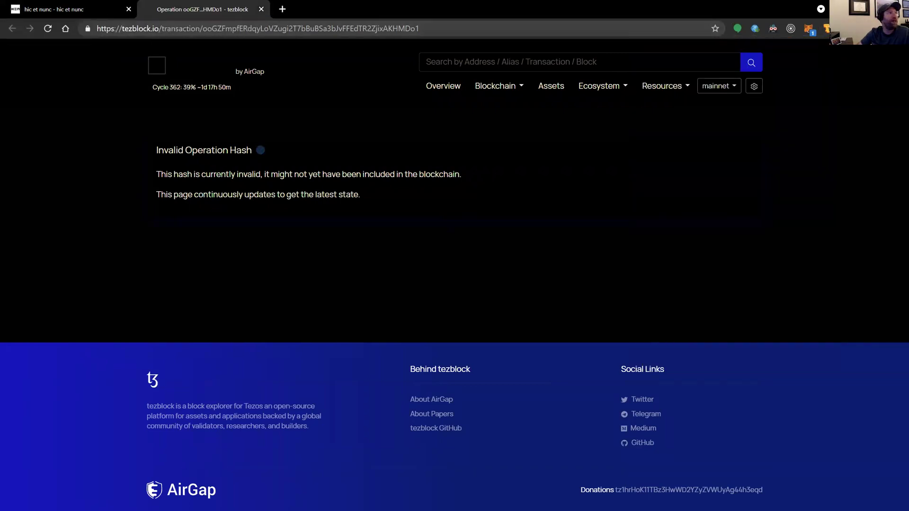
{"action": "key", "text": "ctrl+shift+t"}
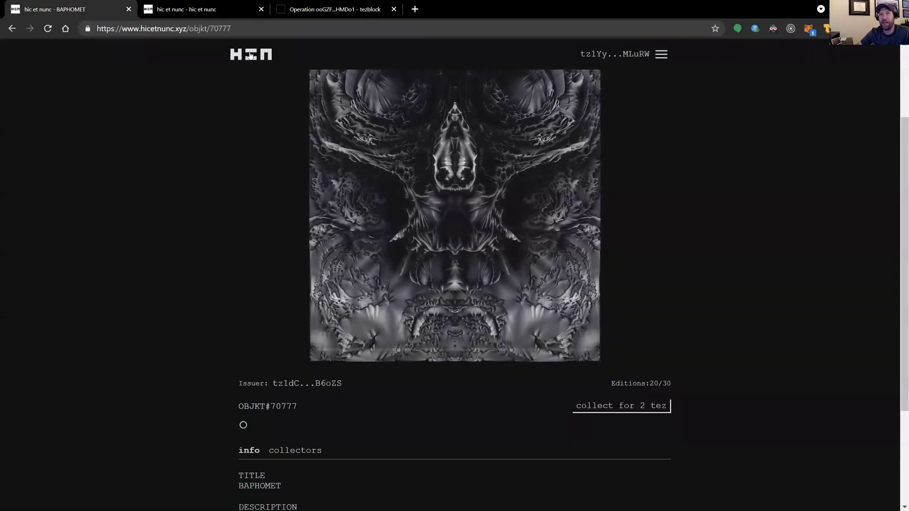
Go back to the hic et nunc home feed and scroll through recent mints like OBJKT#94814.
{"action": "key", "text": "alt+Left"}
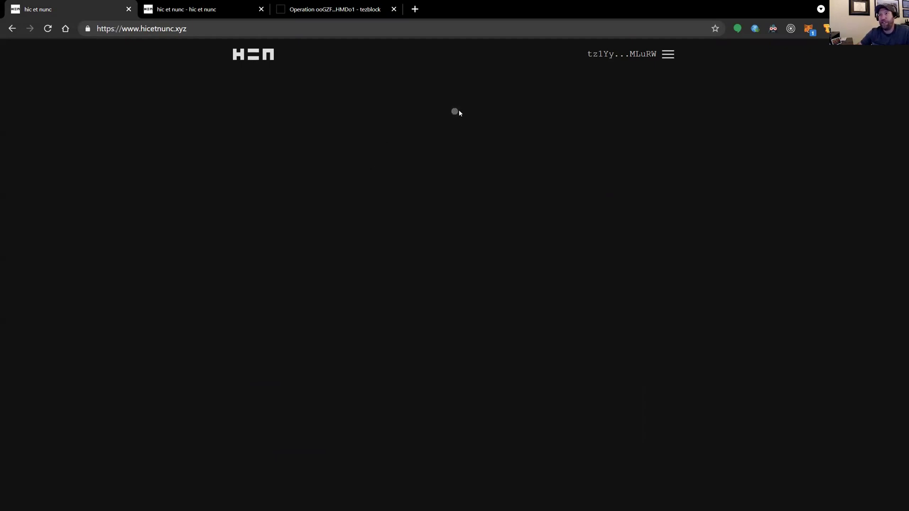
{"action": "scroll", "coordinate": [492, 229], "scroll_direction": "down", "scroll_amount": 8}
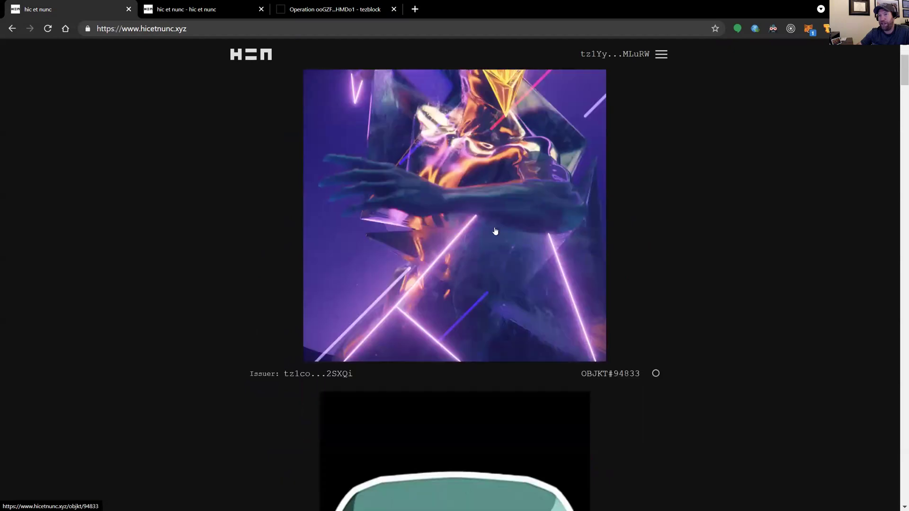
{"action": "scroll", "coordinate": [495, 246], "scroll_direction": "down", "scroll_amount": 4}
{"action": "scroll", "coordinate": [492, 251], "scroll_direction": "down", "scroll_amount": 5}
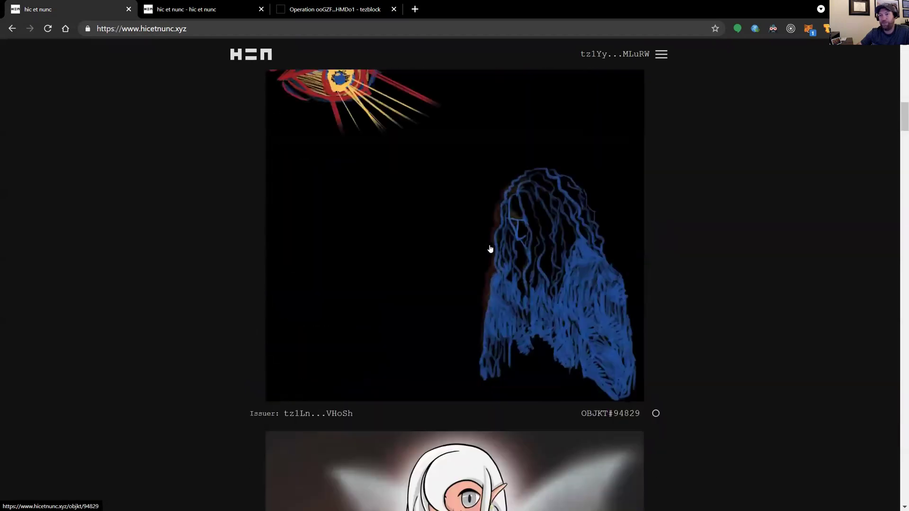
{"action": "scroll", "coordinate": [492, 256], "scroll_direction": "down", "scroll_amount": 12}
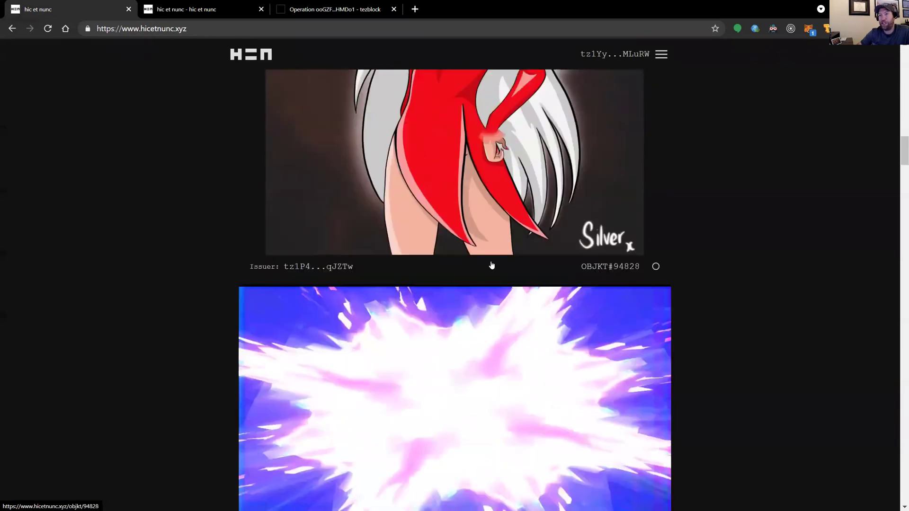
{"action": "scroll", "coordinate": [490, 280], "scroll_direction": "down", "scroll_amount": 13}
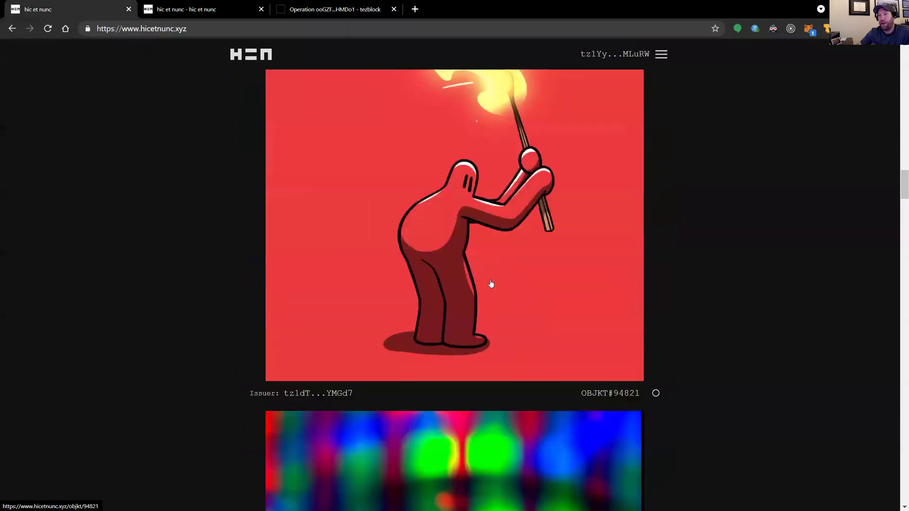
{"action": "scroll", "coordinate": [491, 283], "scroll_direction": "down", "scroll_amount": 5}
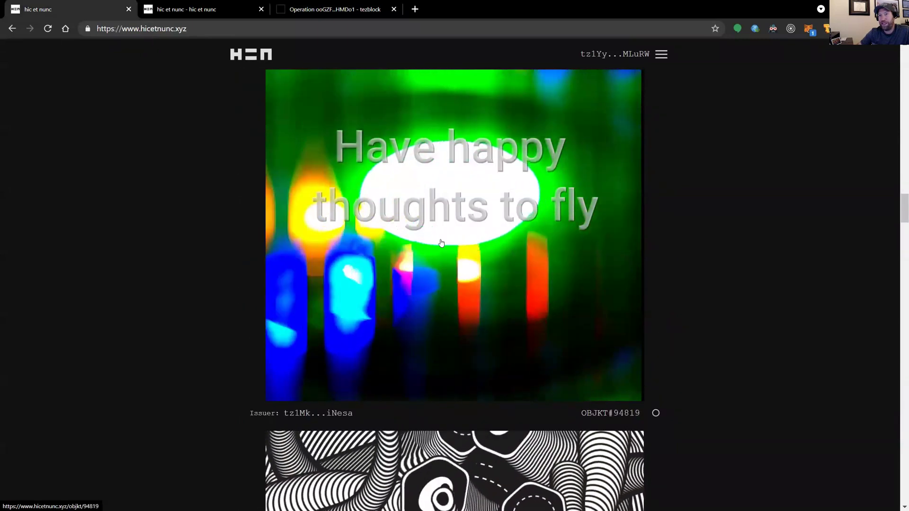
{"action": "scroll", "coordinate": [451, 206], "scroll_direction": "down", "scroll_amount": 7}
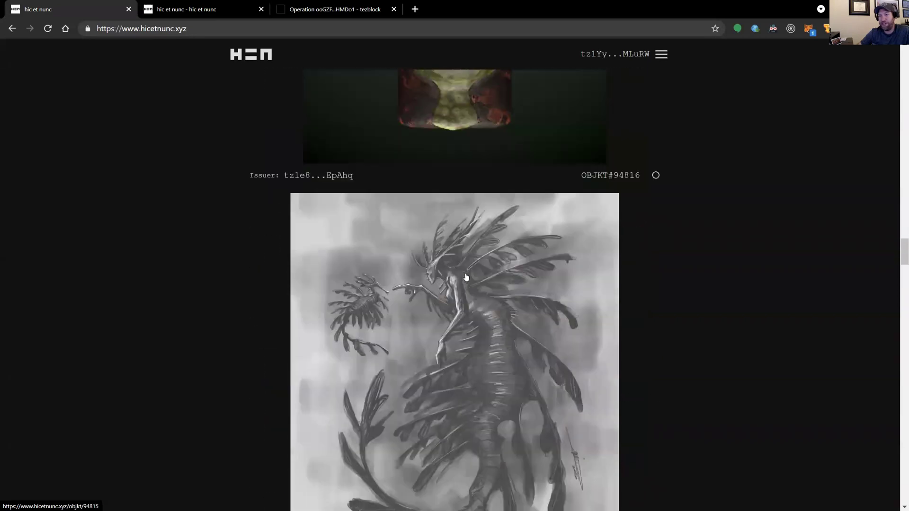
{"action": "scroll", "coordinate": [466, 277], "scroll_direction": "down", "scroll_amount": 3}
{"action": "scroll", "coordinate": [511, 266], "scroll_direction": "down", "scroll_amount": 4}
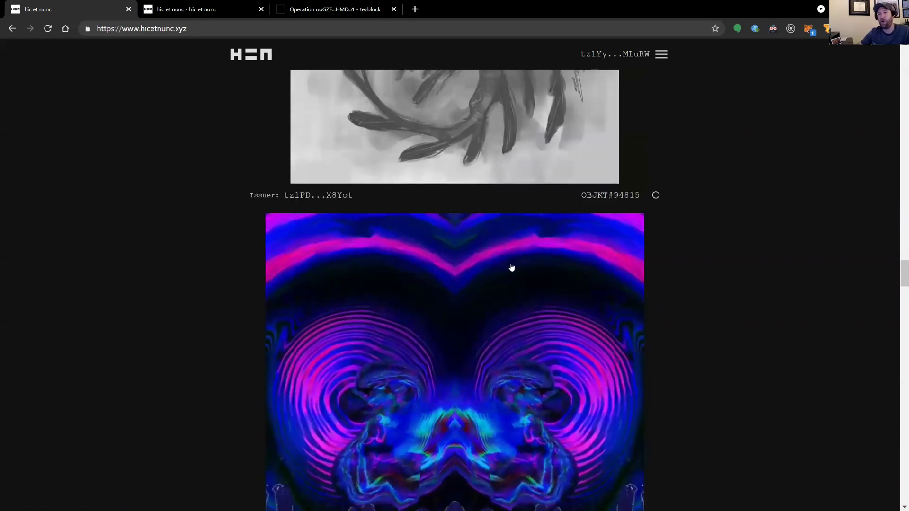
{"action": "scroll", "coordinate": [501, 273], "scroll_direction": "down", "scroll_amount": 3}
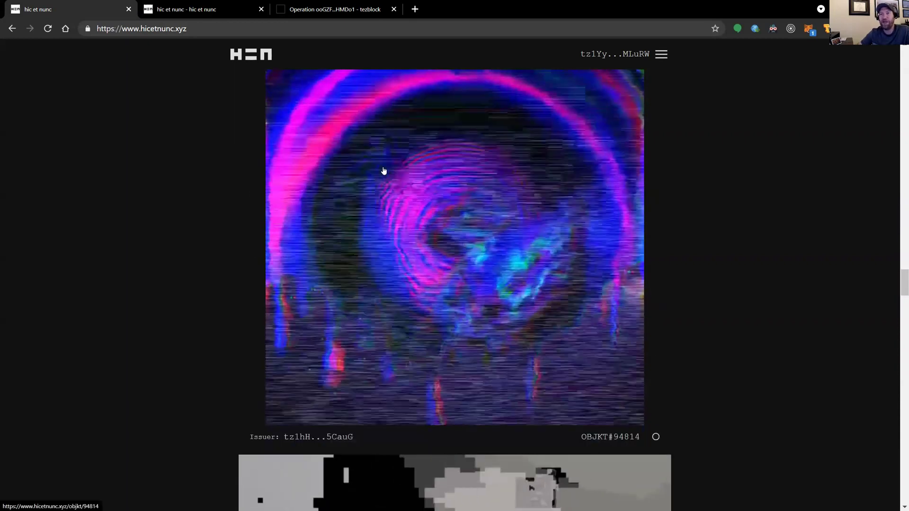
{"action": "scroll", "coordinate": [434, 187], "scroll_direction": "down", "scroll_amount": 7}
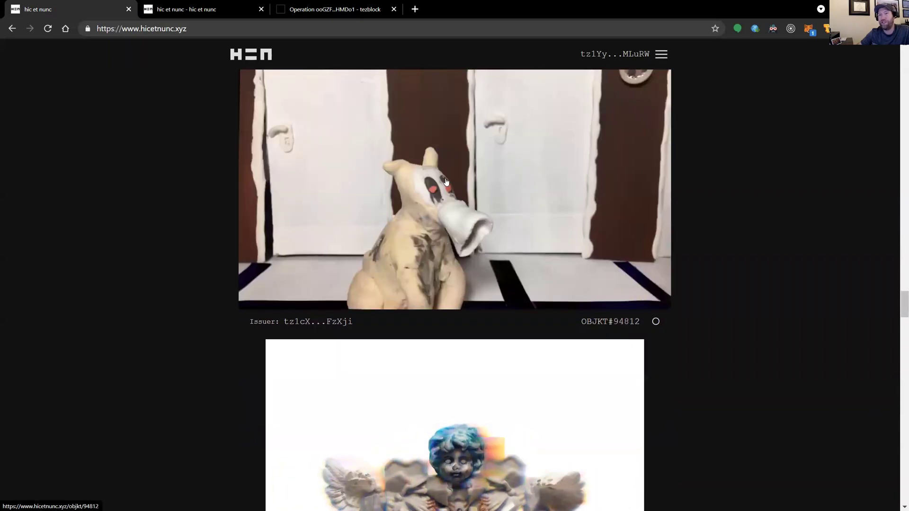
{"action": "scroll", "coordinate": [440, 182], "scroll_direction": "up", "scroll_amount": 4}
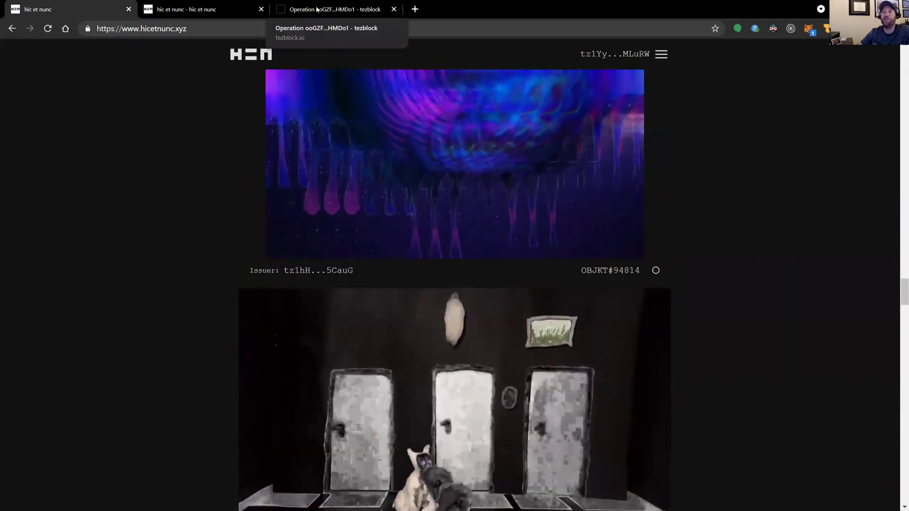
Confirm the payment in Temple's Activity, reload the profile, and show its collection including OBJKT#70777.
{"action": "left_click", "coordinate": [317, 13]}
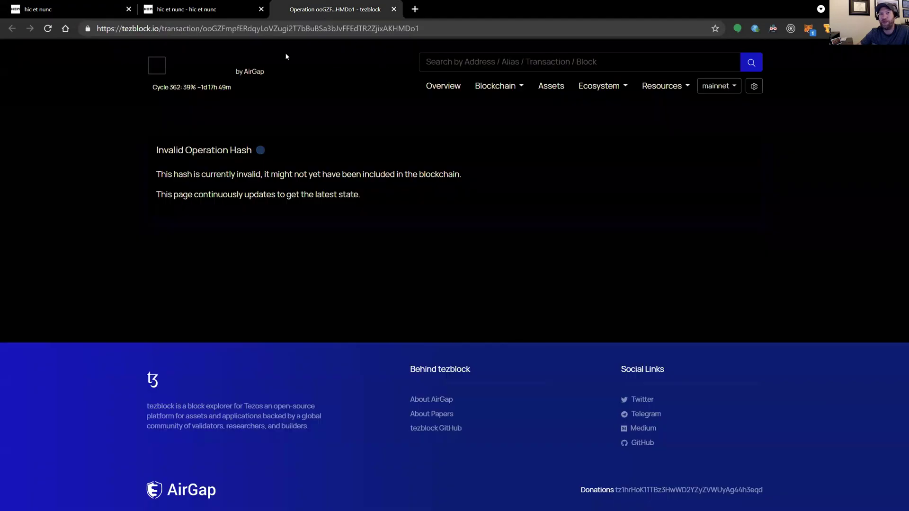
{"action": "left_click", "coordinate": [202, 6]}
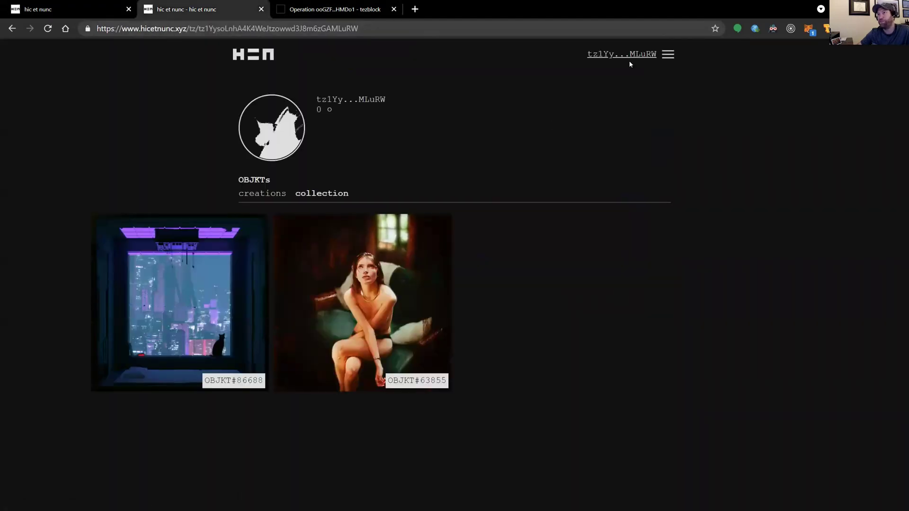
{"action": "left_click", "coordinate": [826, 28]}
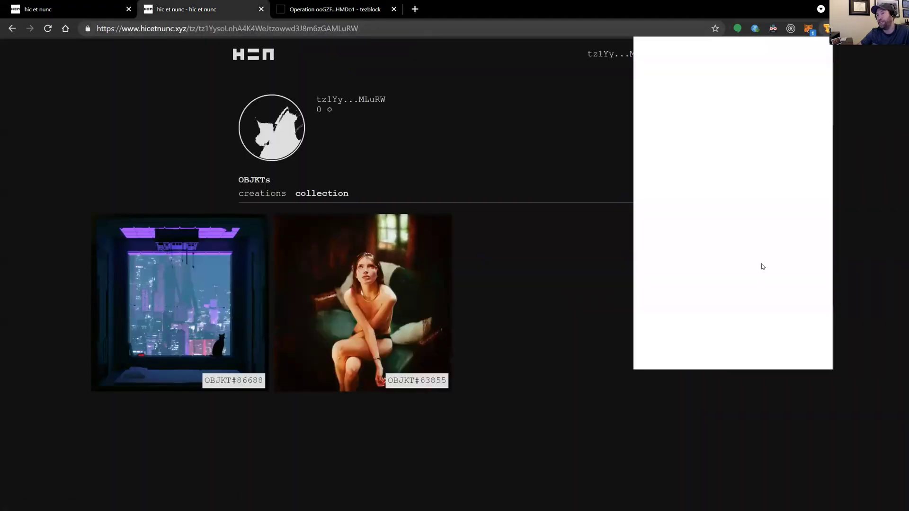
{"action": "left_click", "coordinate": [790, 249]}
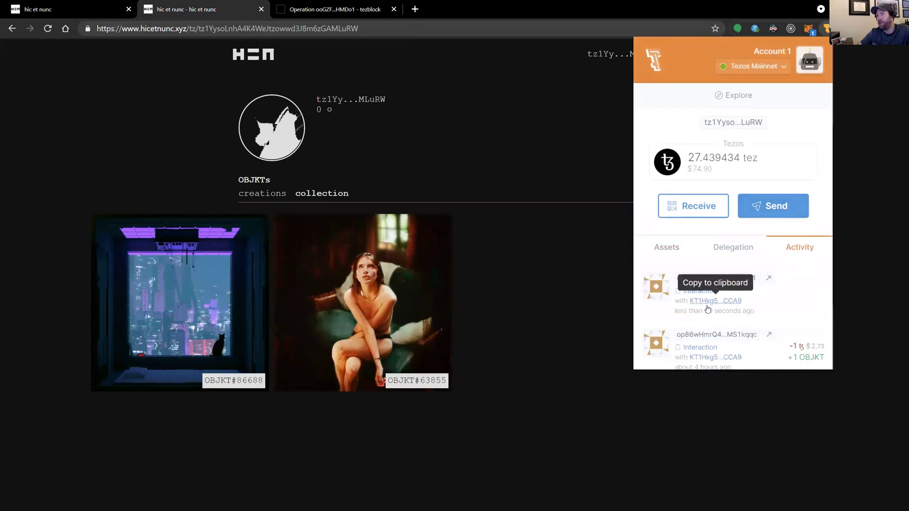
{"action": "left_click", "coordinate": [549, 175]}
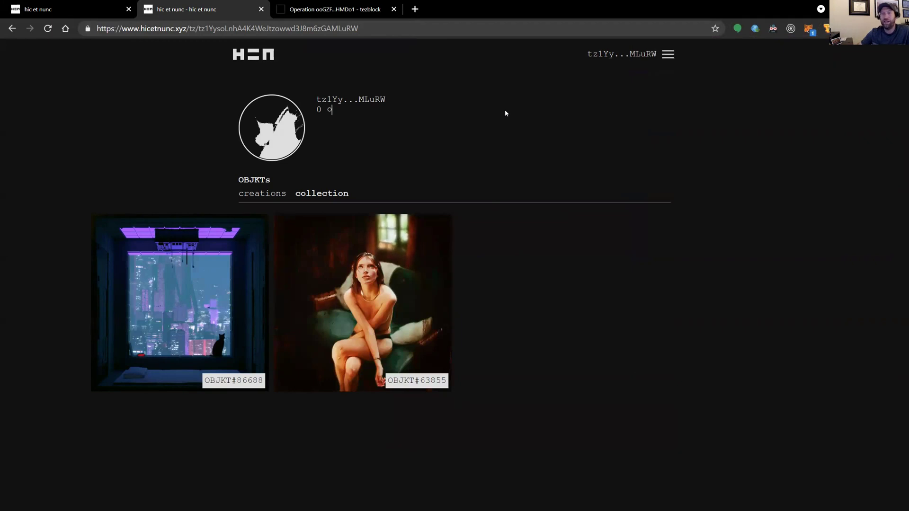
{"action": "key", "text": "F5"}
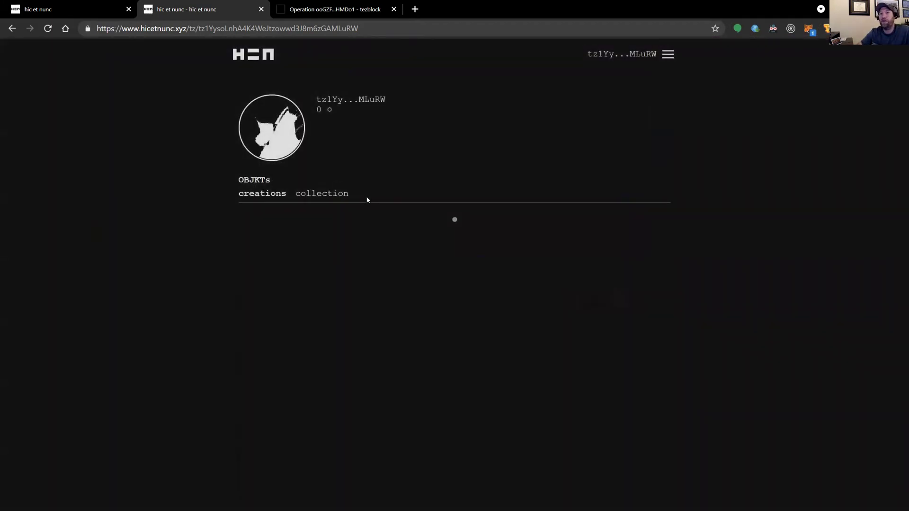
{"action": "left_click", "coordinate": [318, 198]}
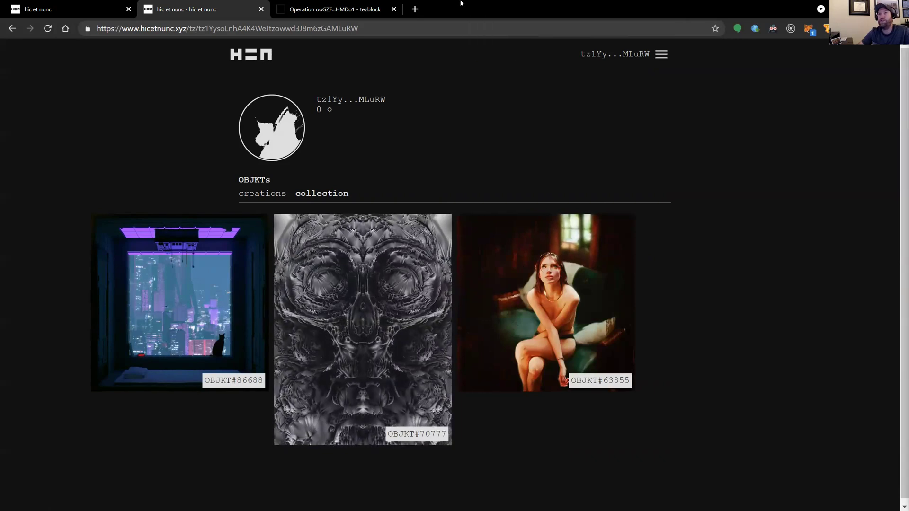
Widen the Firefox window showing NFT Culture's HEN NFT Buyers Guide and scroll through the article.
{"action": "key", "text": "alt+Tab"}
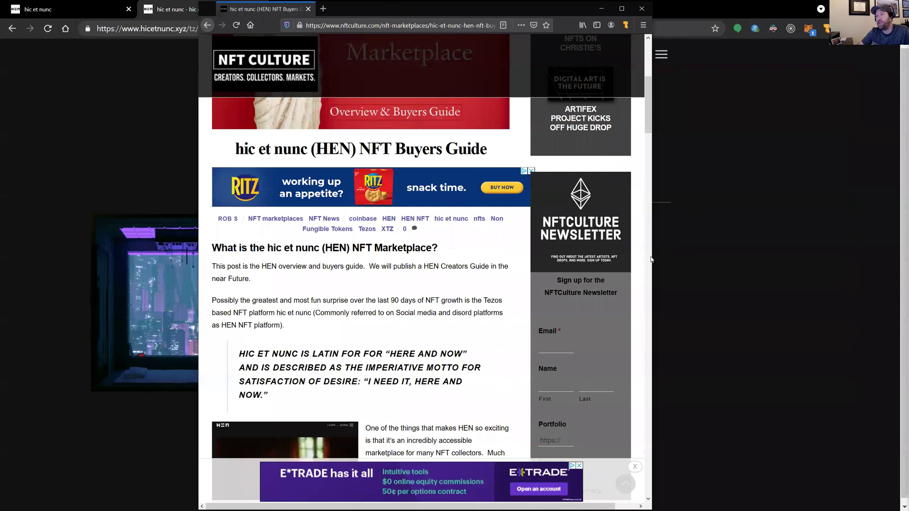
{"action": "left_click_drag", "start_coordinate": [652, 254], "coordinate": [869, 255]}
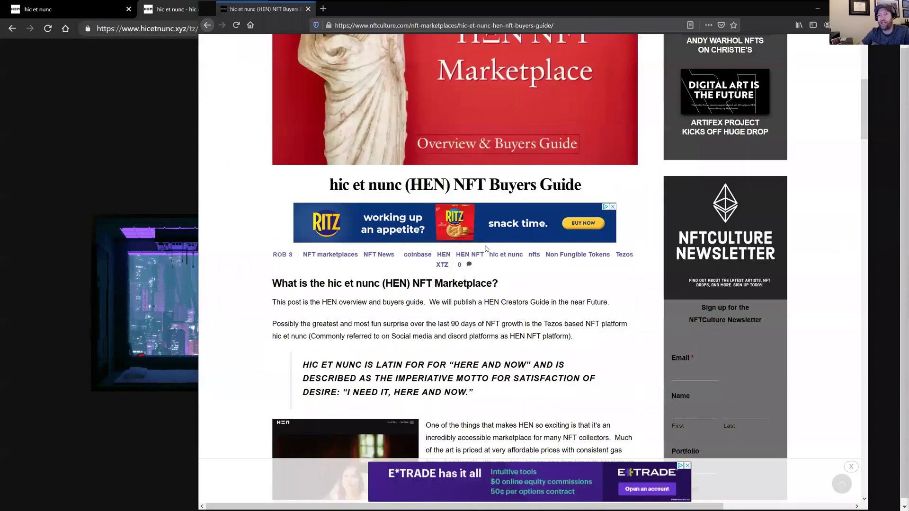
{"action": "scroll", "coordinate": [500, 233], "scroll_direction": "down", "scroll_amount": 3}
{"action": "scroll", "coordinate": [571, 234], "scroll_direction": "down", "scroll_amount": 6}
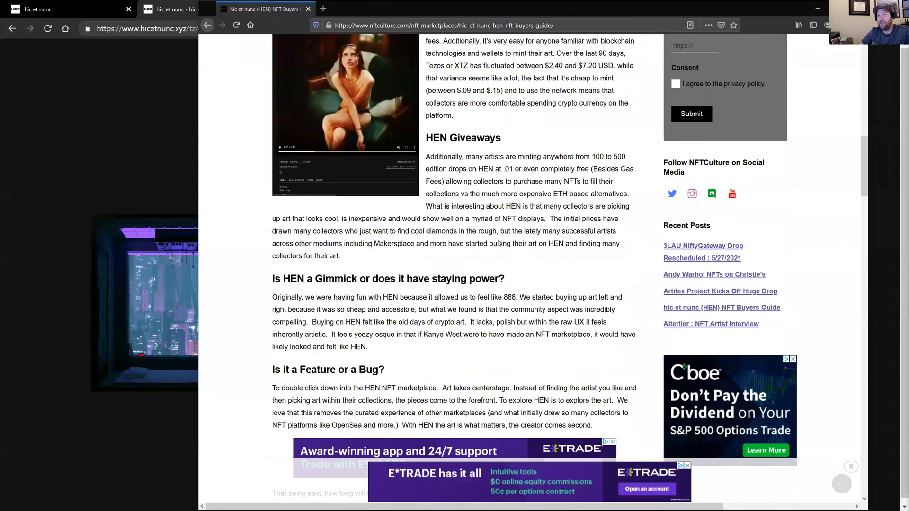
{"action": "scroll", "coordinate": [477, 243], "scroll_direction": "down", "scroll_amount": 8}
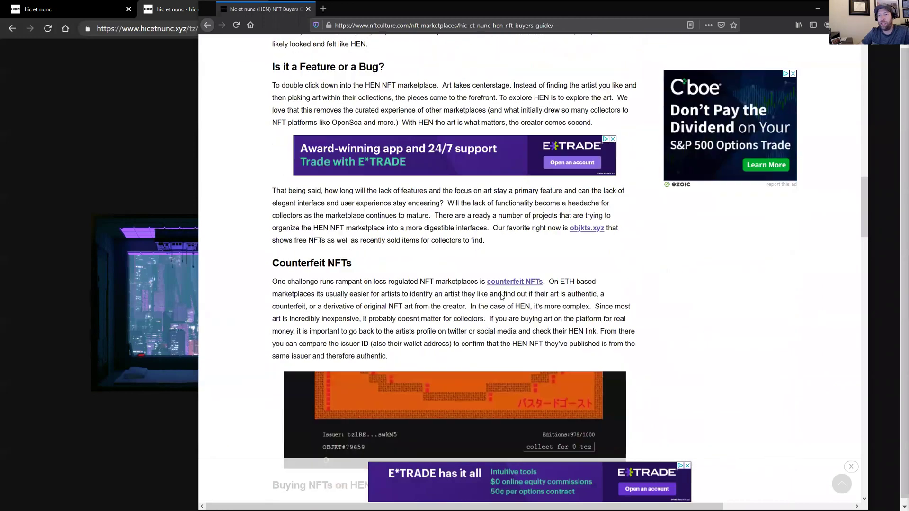
{"action": "scroll", "coordinate": [413, 317], "scroll_direction": "up", "scroll_amount": 17}
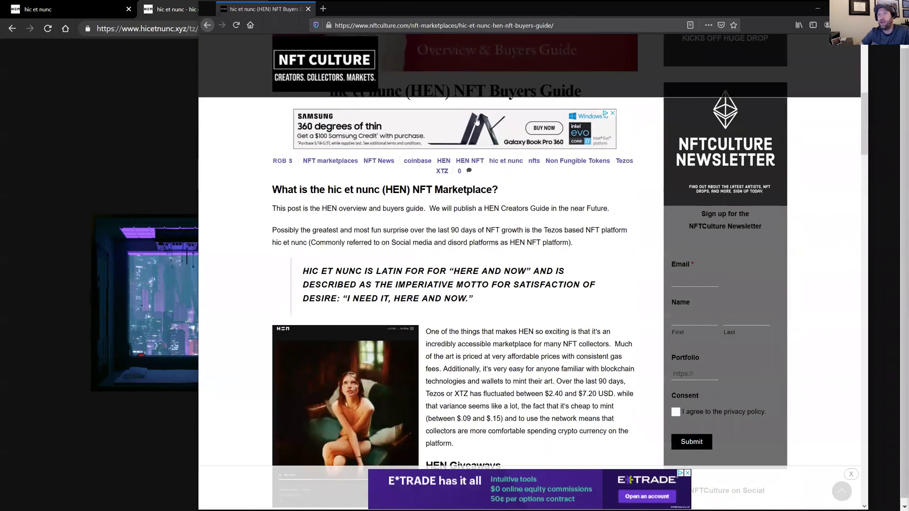